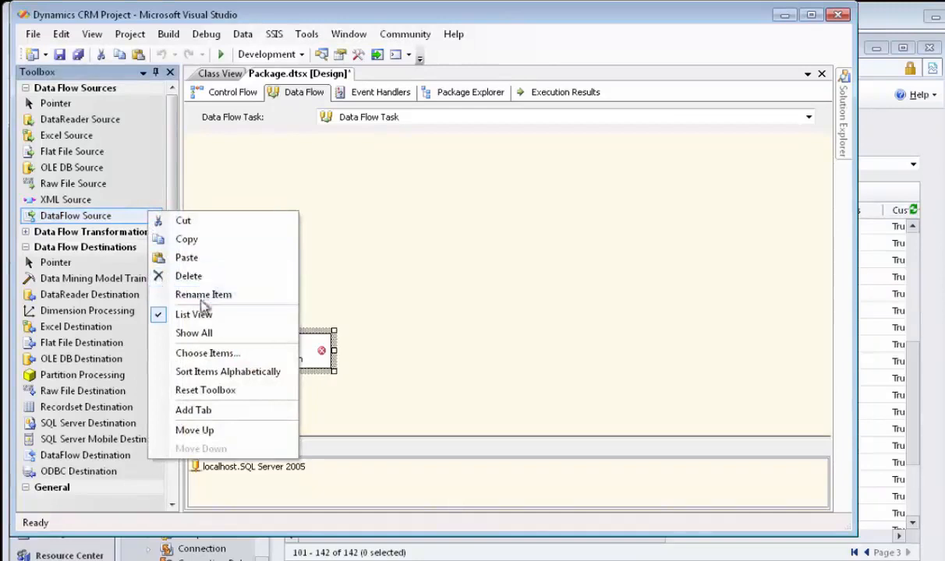
- Add the Dynamics CRM Source component from the SSIS data flow items to the toolbox's data flow sources
left_click(206, 353)
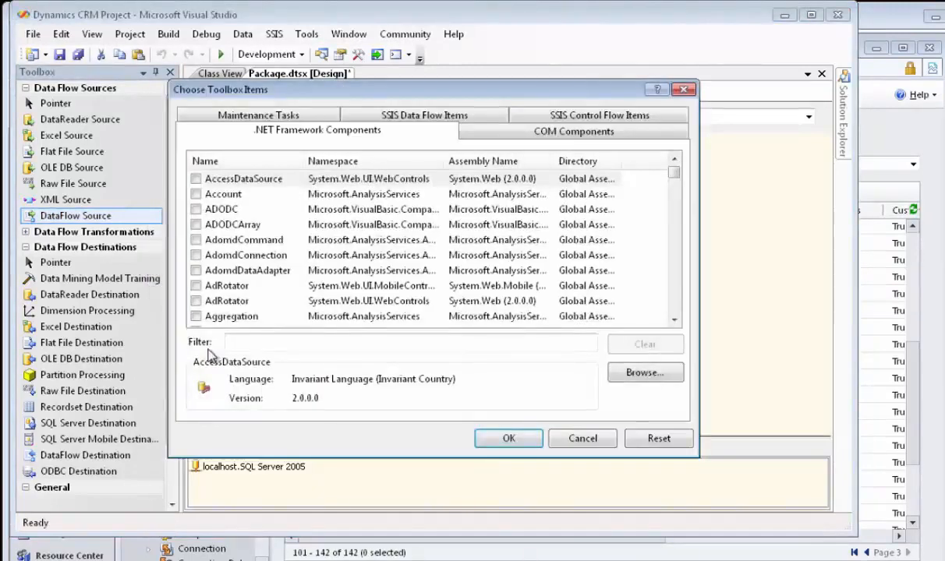
left_click(375, 116)
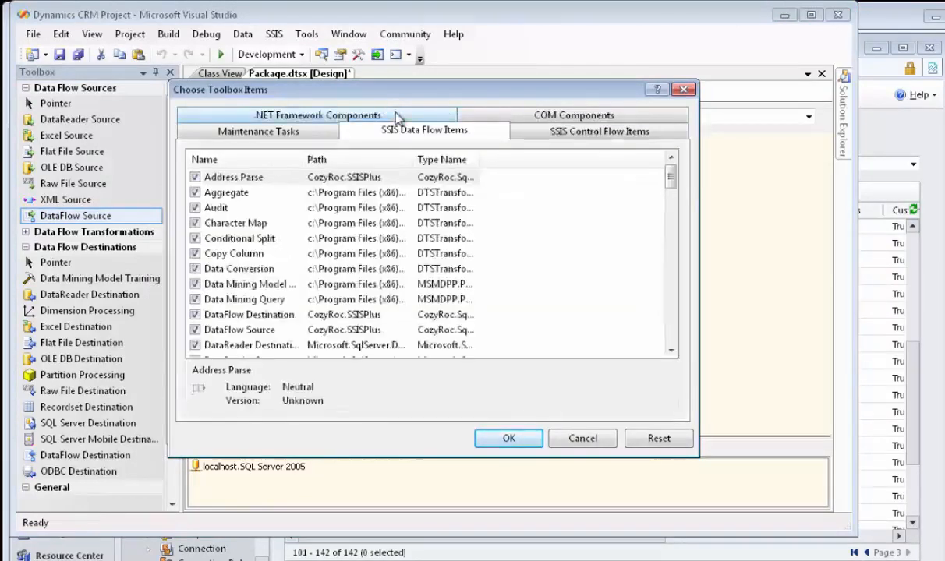
left_click(672, 323)
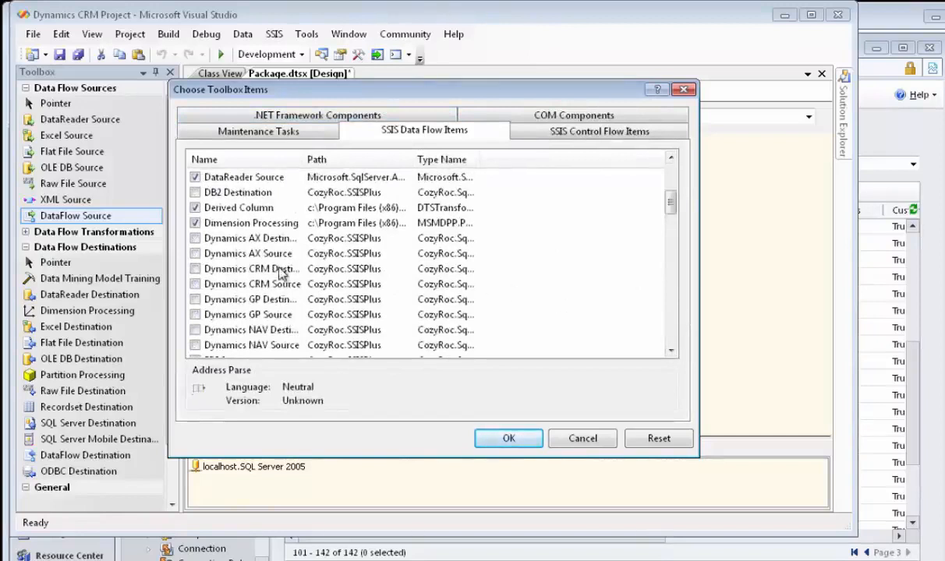
left_click(195, 284)
left_click(509, 435)
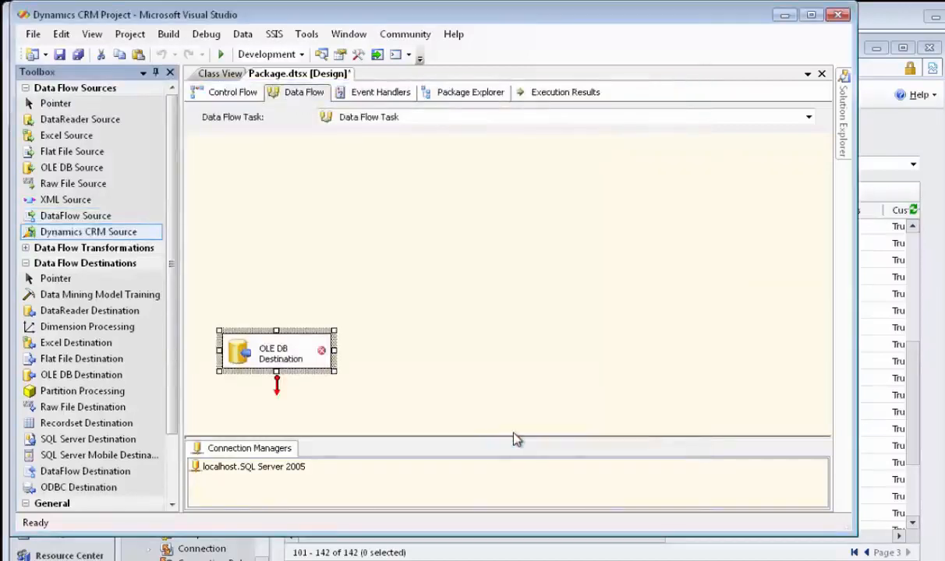
left_click(128, 233)
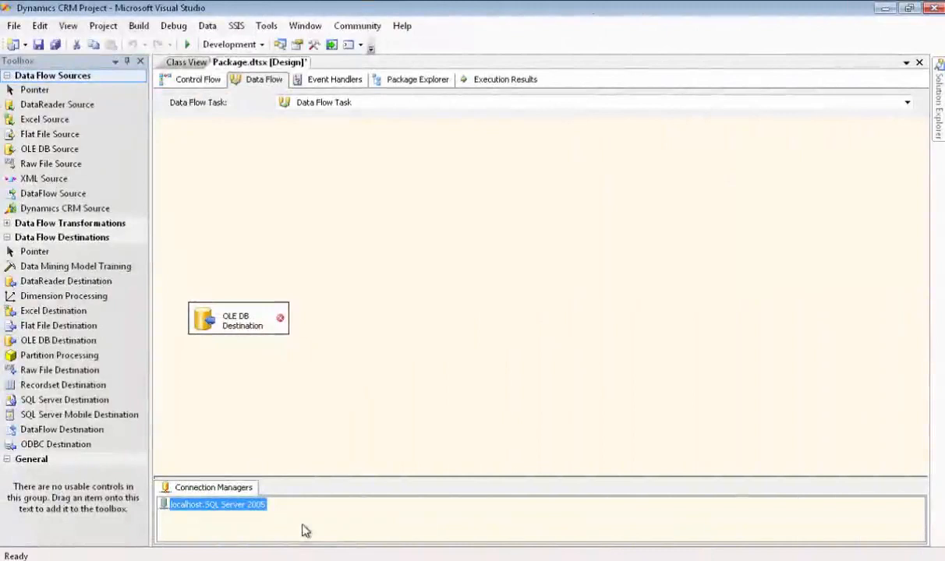
- Create a new DYNAMICS-CRM connection manager in the package and set its deployment to Live
right_click(305, 531)
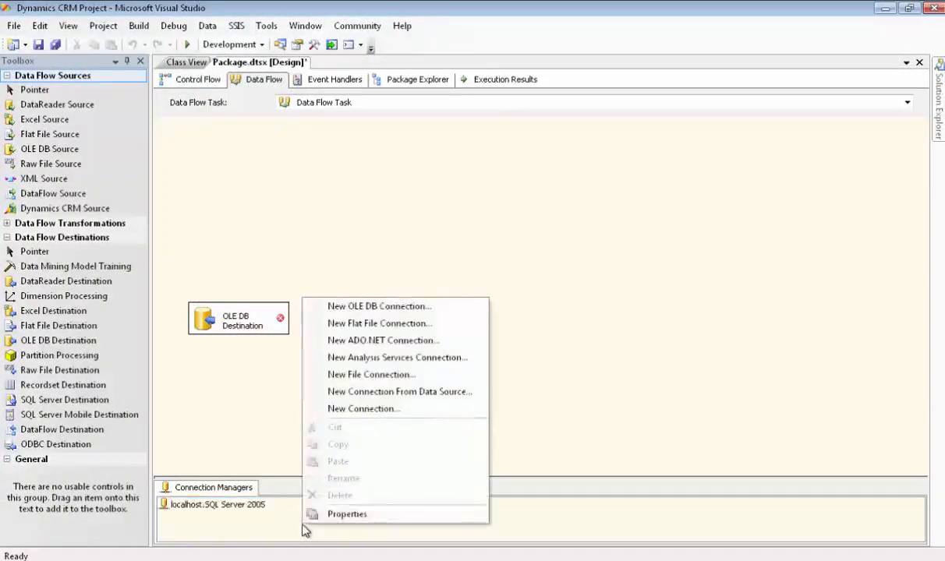
left_click(363, 409)
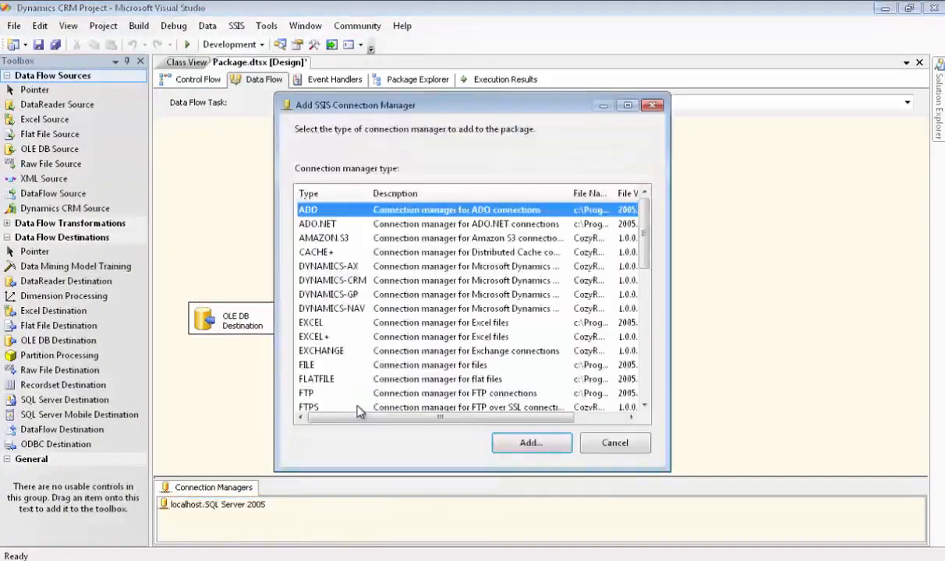
left_click(353, 282)
double_click(353, 282)
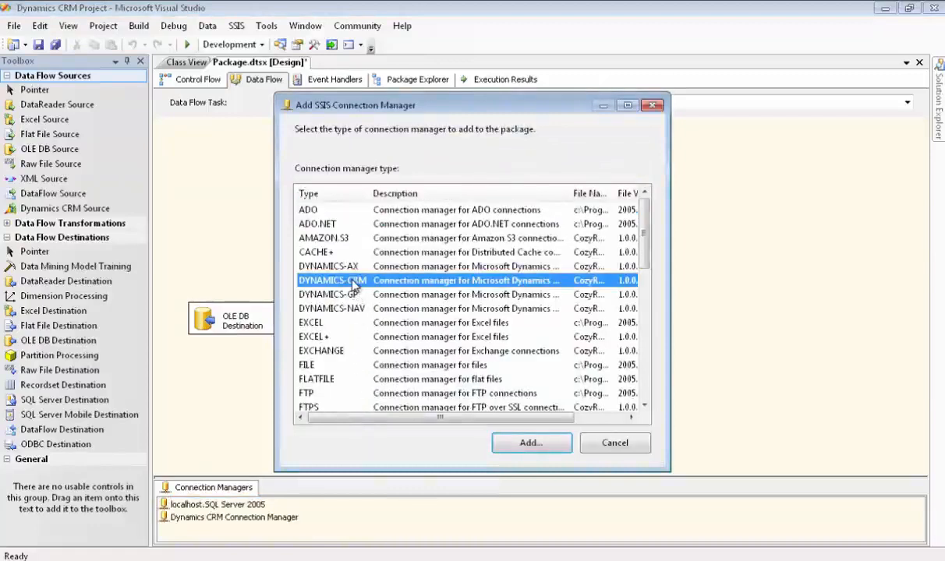
left_click(551, 220)
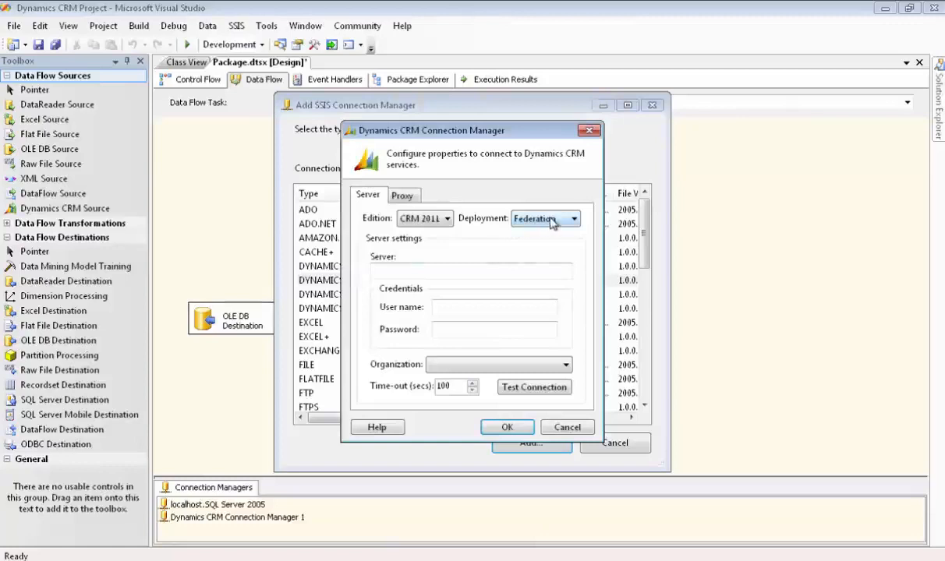
left_click(549, 256)
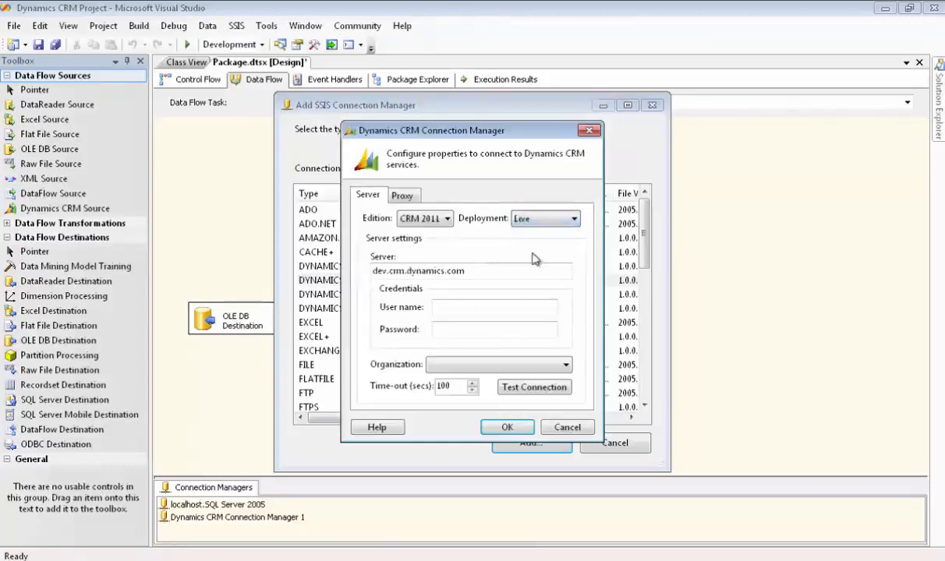
- Fill in the CRM connection's user name and account password, and choose CozyRoc as the organization
left_click(471, 307)
key("ctrl+v")
key("Tab")
type("•••••")
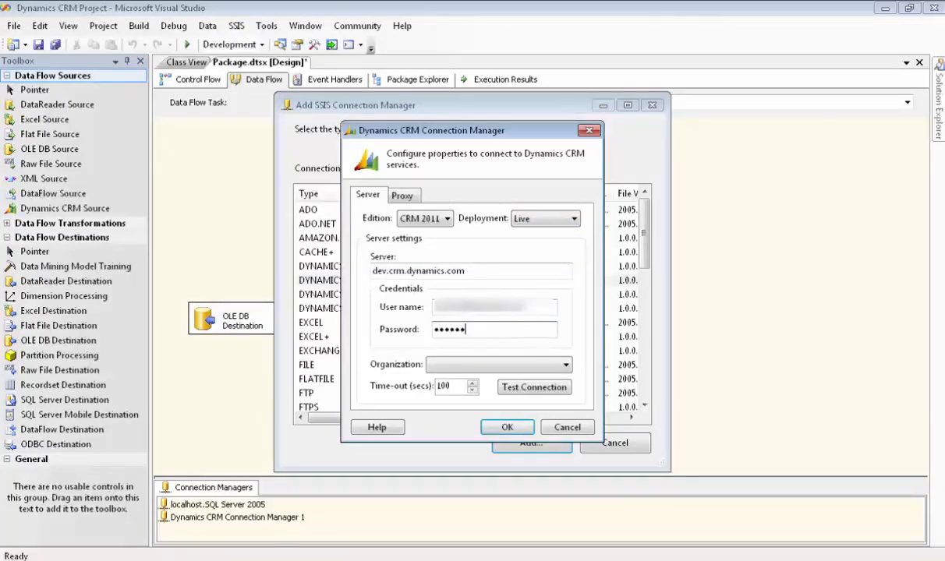
left_click(567, 368)
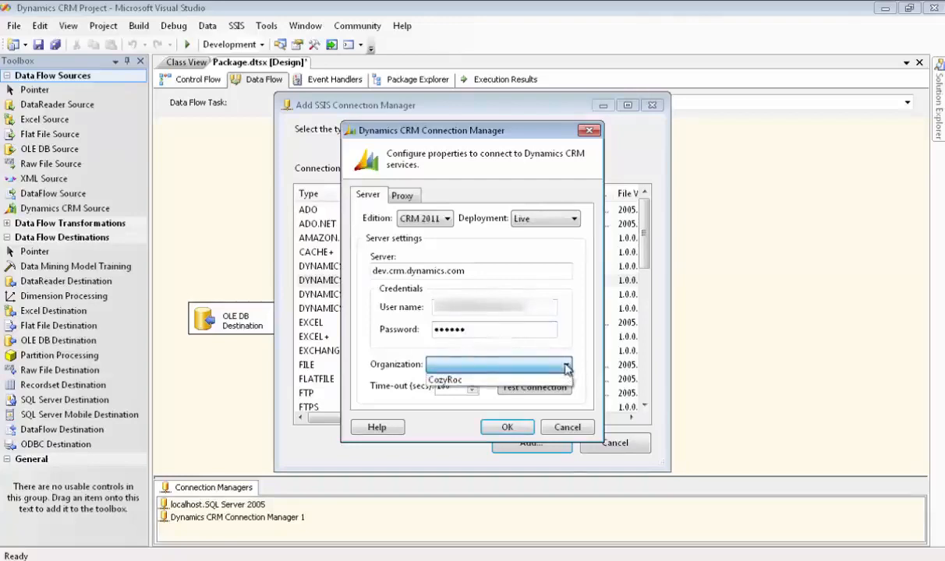
left_click(441, 380)
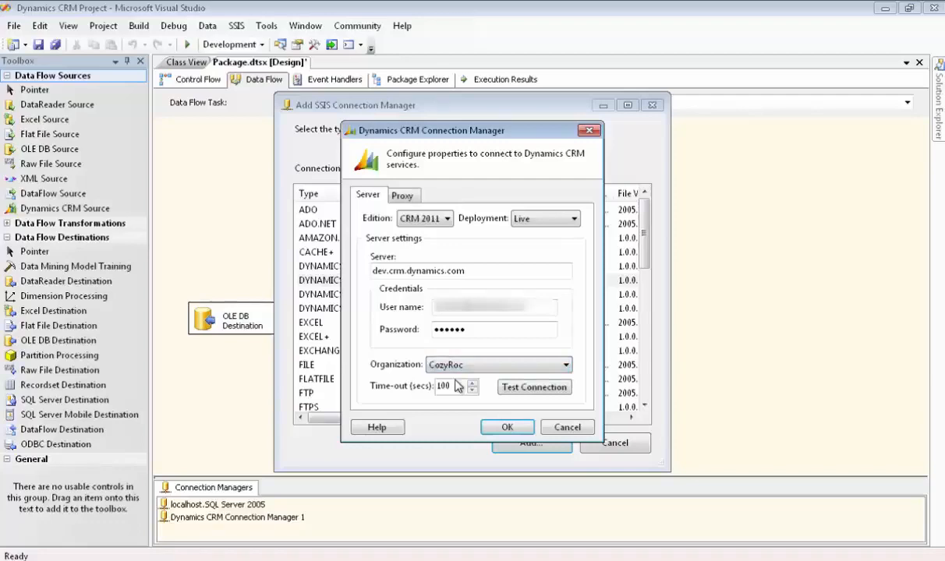
- Test the Dynamics CRM connection and save the connection manager
left_click(533, 386)
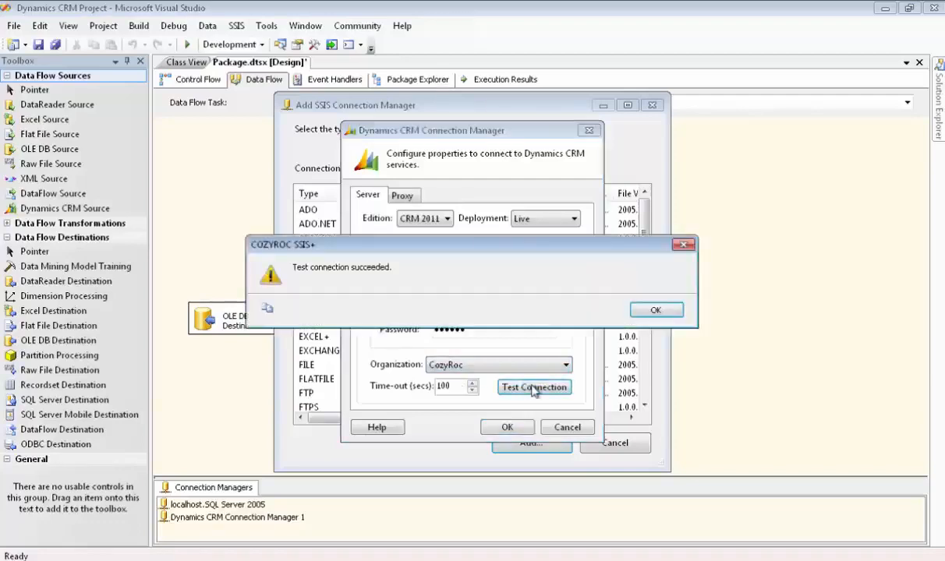
left_click(657, 311)
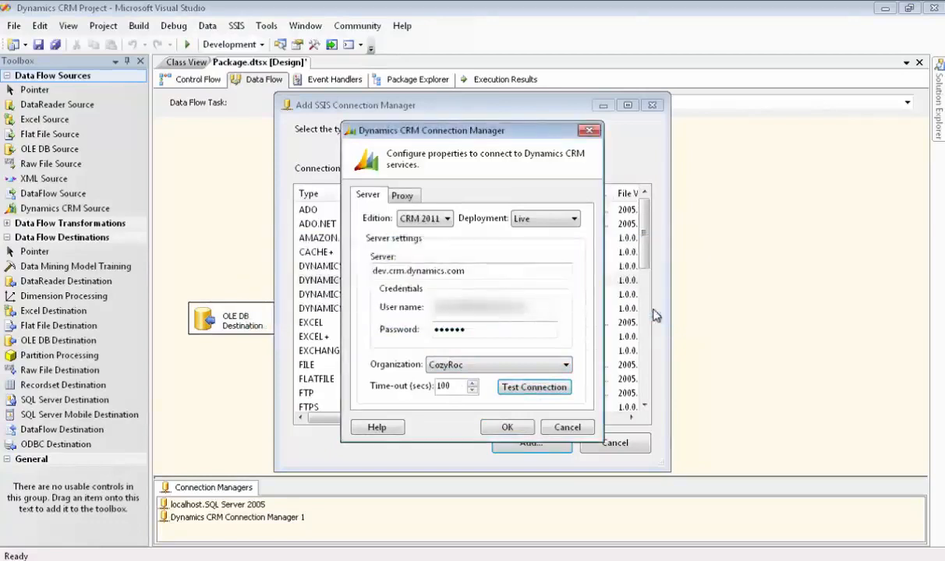
left_click(508, 426)
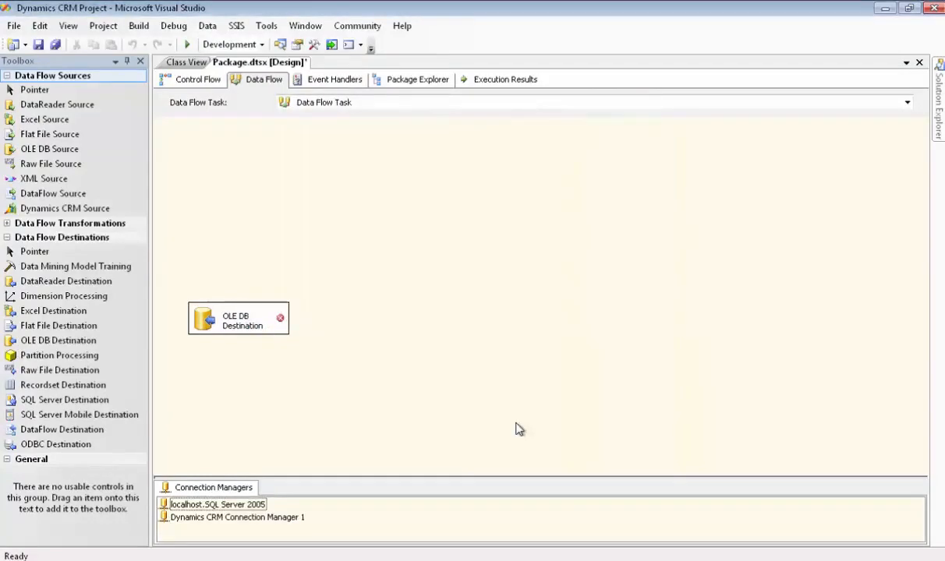
- Place a Dynamics CRM Source above the OLE DB Destination and assign the Dynamics CRM connection manager to it
left_click(84, 210)
left_click_drag(85, 214, 198, 233)
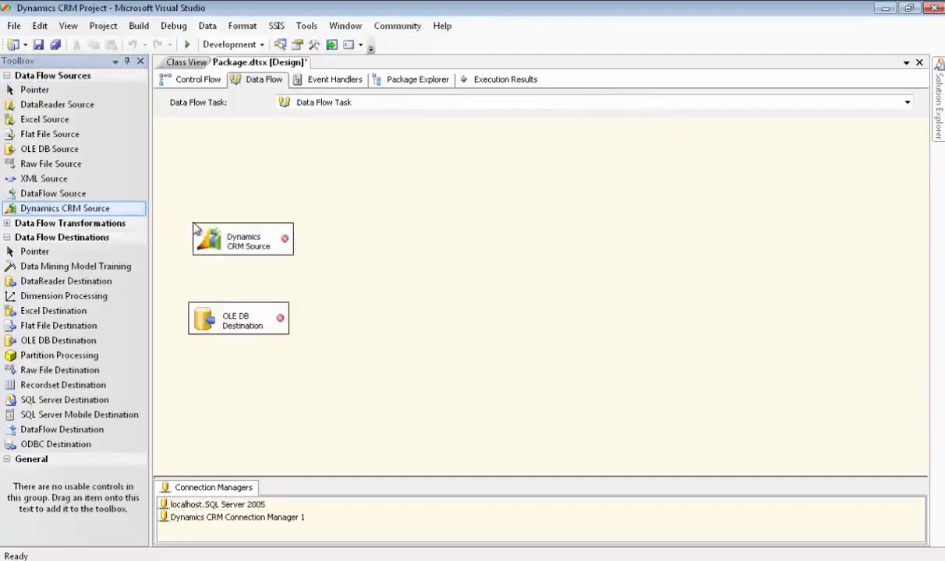
double_click(244, 242)
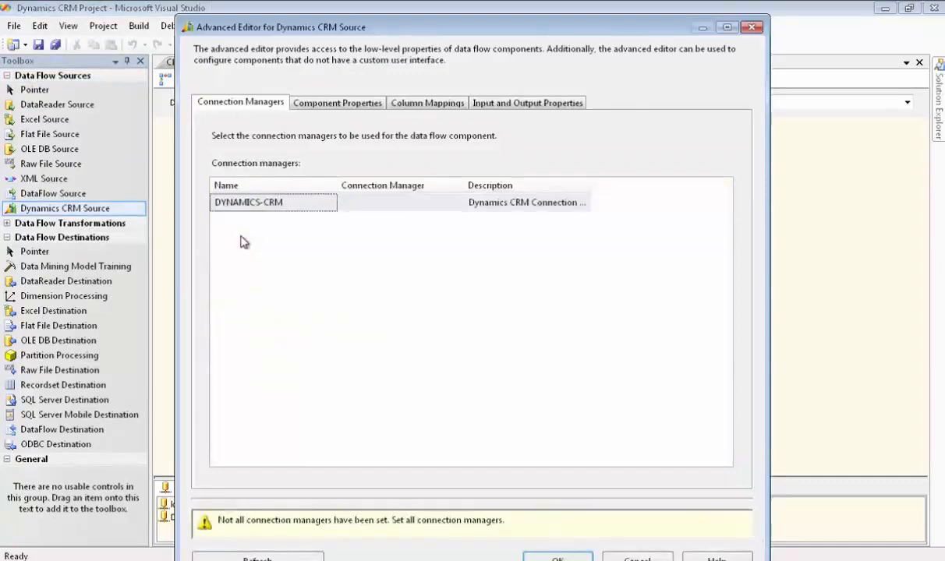
left_click(395, 206)
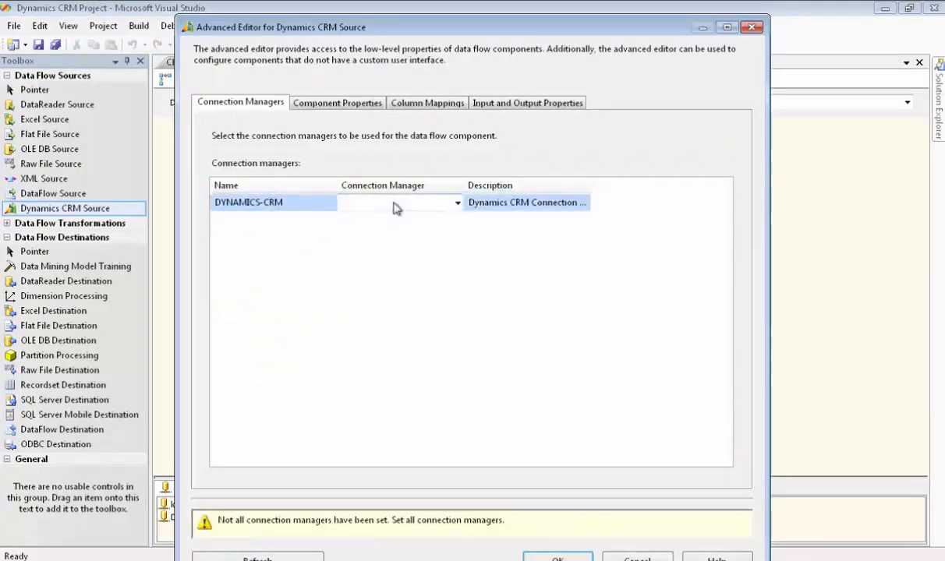
left_click(457, 205)
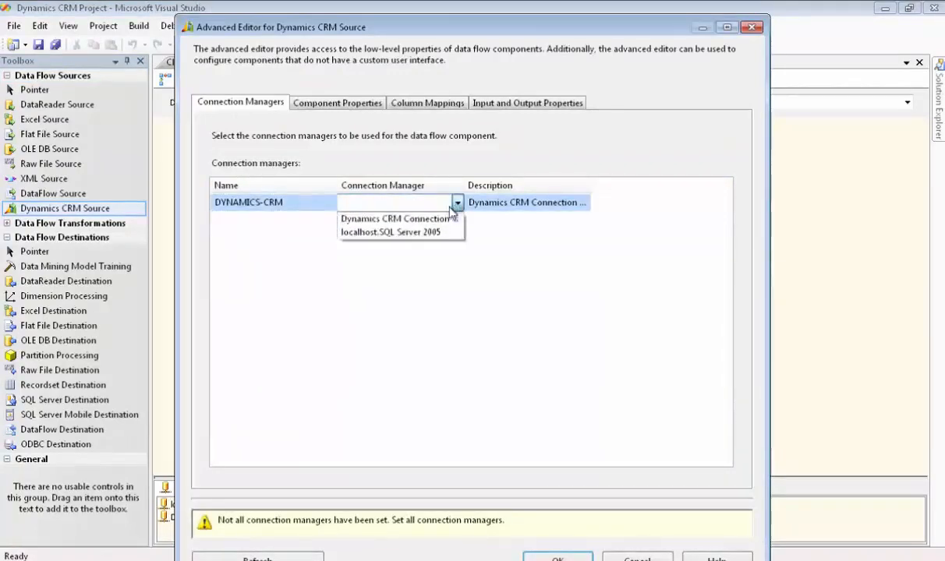
left_click(438, 222)
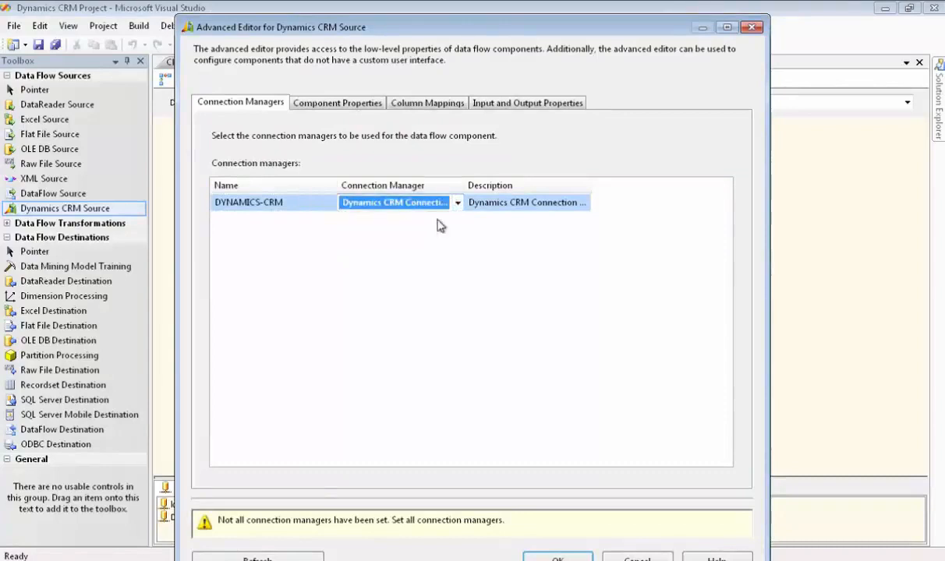
- Keep the CRM source's InputType as Entity and set its Entity property to account
left_click(368, 104)
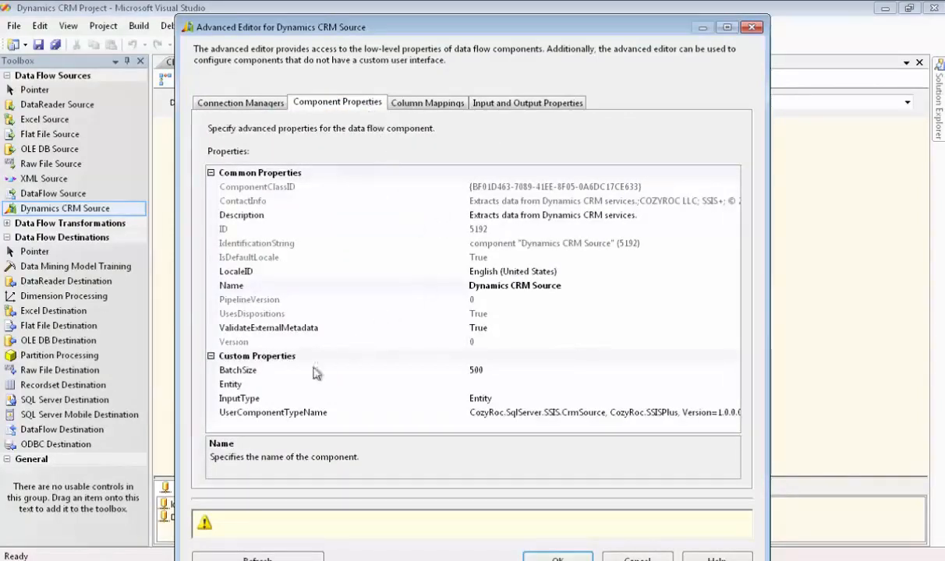
left_click(512, 402)
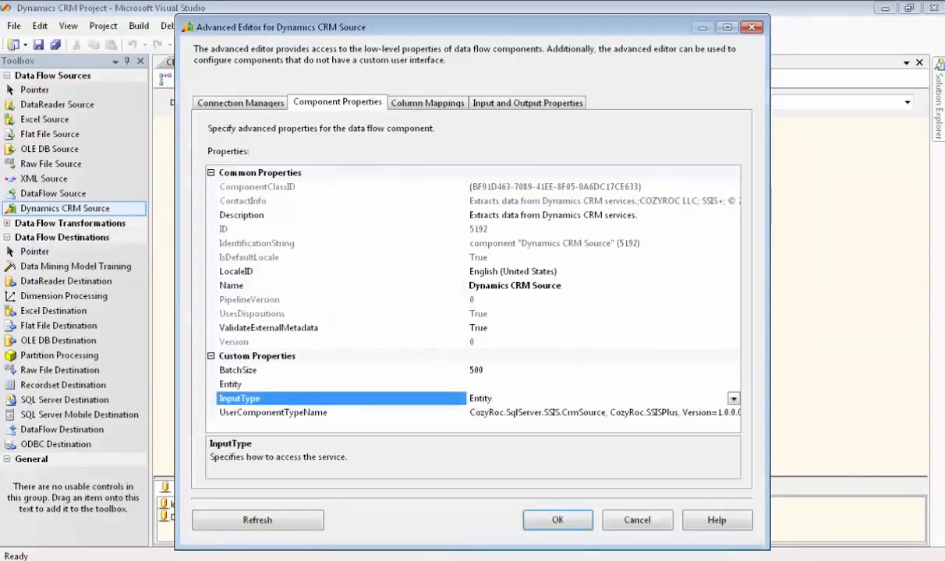
left_click(734, 399)
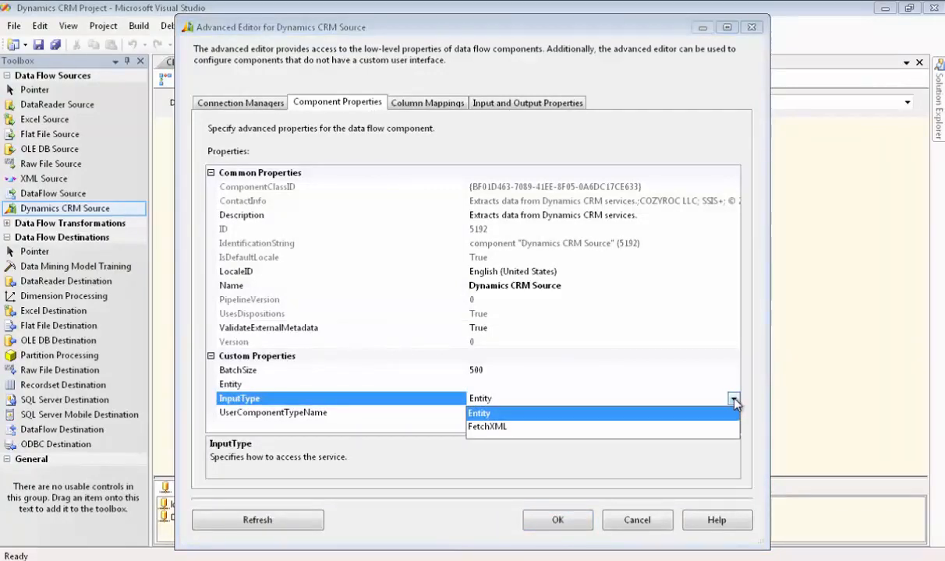
left_click(734, 399)
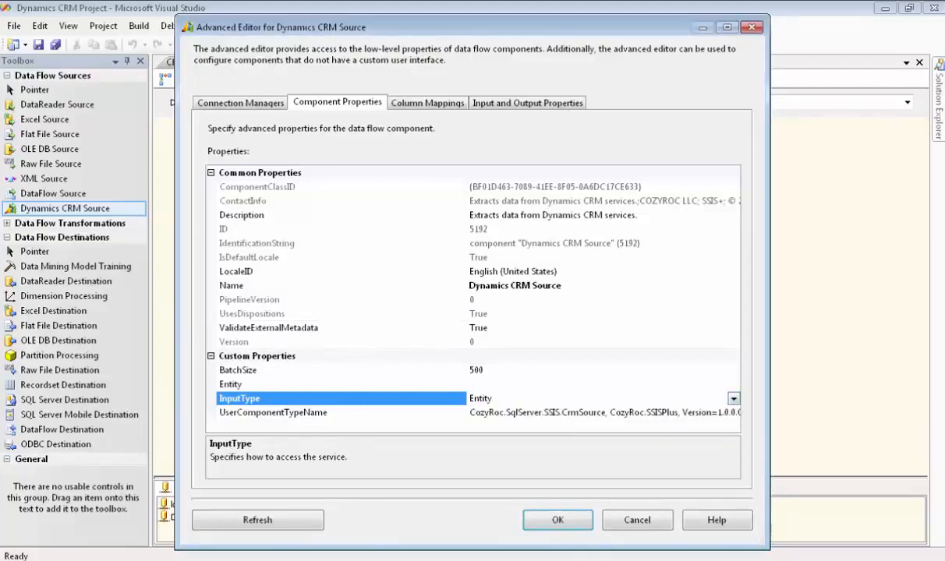
left_click(498, 384)
left_click(734, 384)
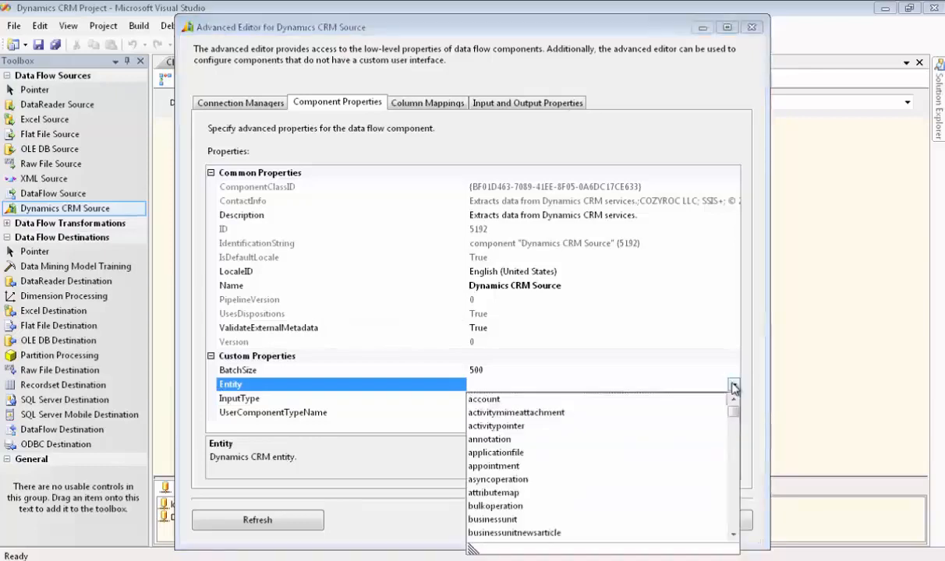
left_click(496, 400)
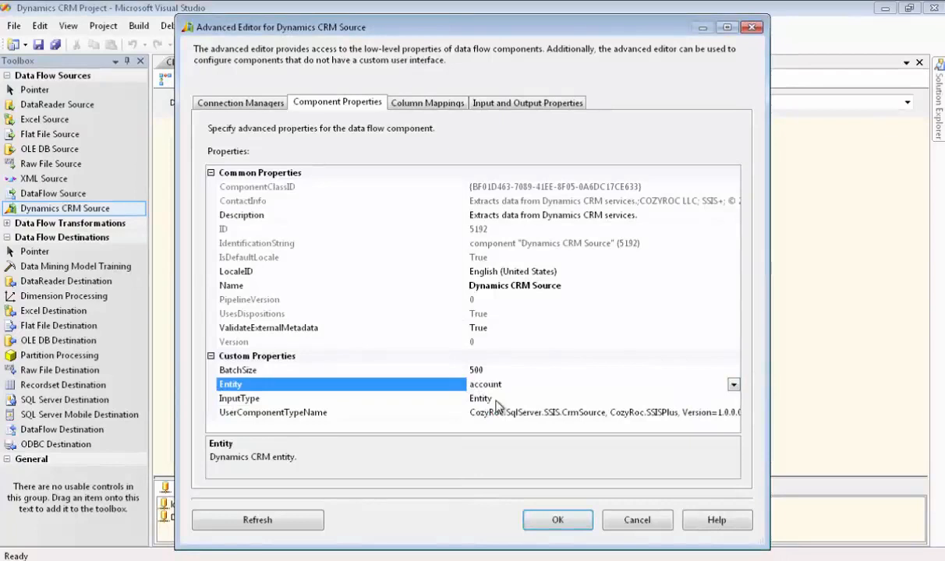
- Remove all CRM source output columns except accountnumber, address1_city, address1_country, address1_stateorprovince, name, primarycontactid and primarycontactidname, and accept the source settings
left_click(507, 105)
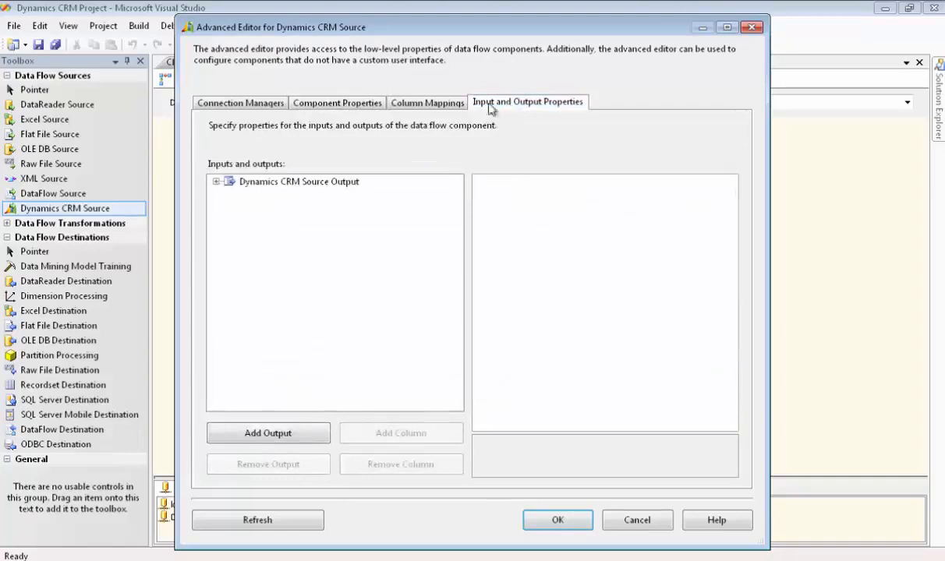
left_click(216, 182)
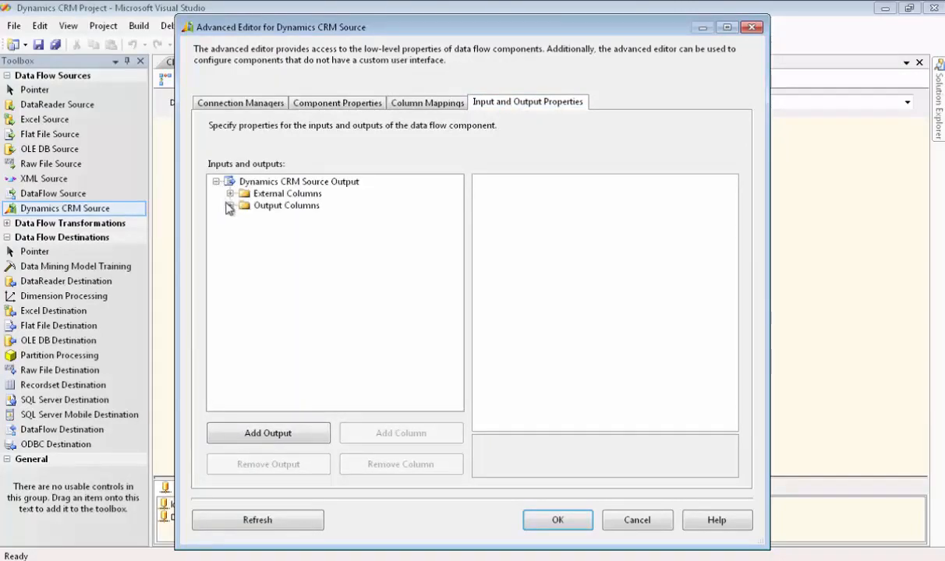
left_click(230, 206)
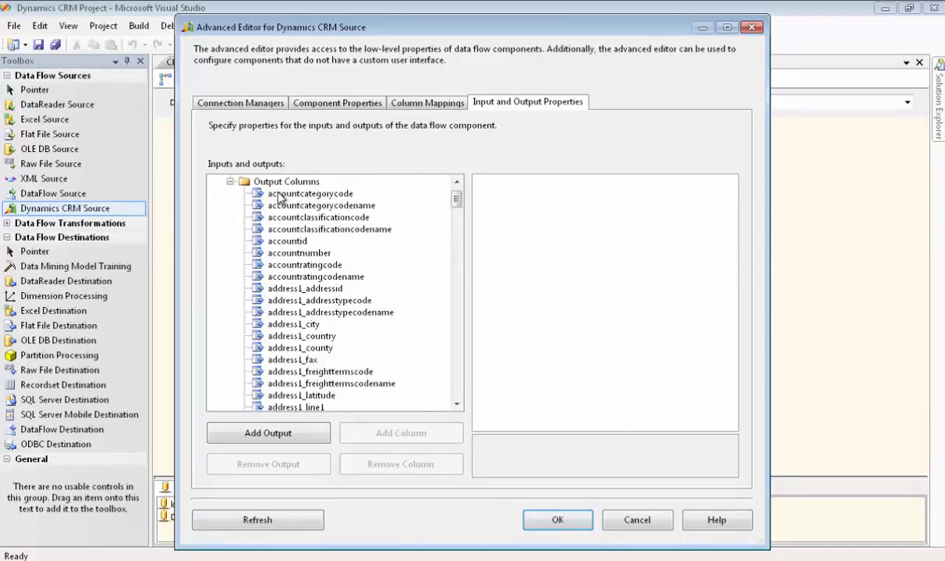
left_click(278, 195)
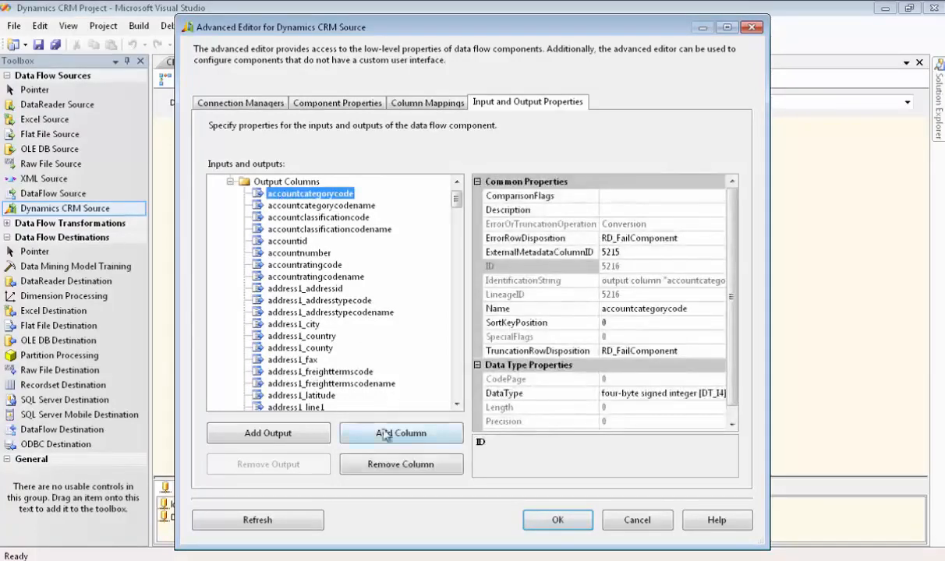
left_click(382, 466)
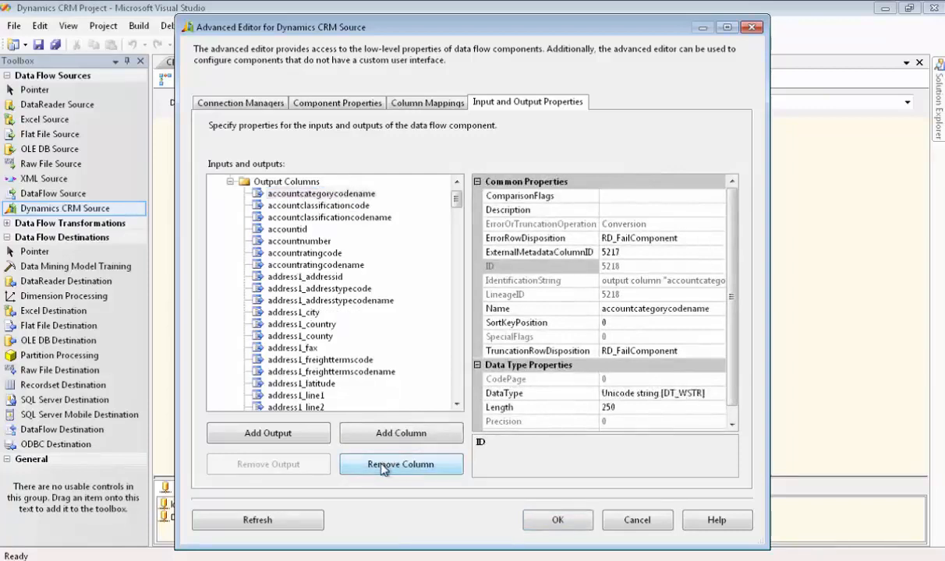
left_click(382, 468)
left_click(382, 466)
left_click(382, 467)
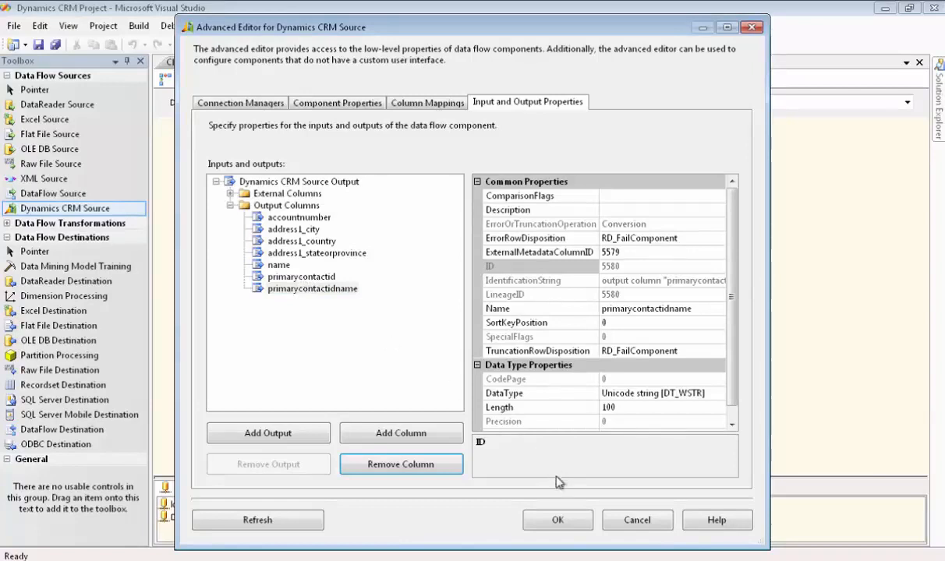
left_click(560, 520)
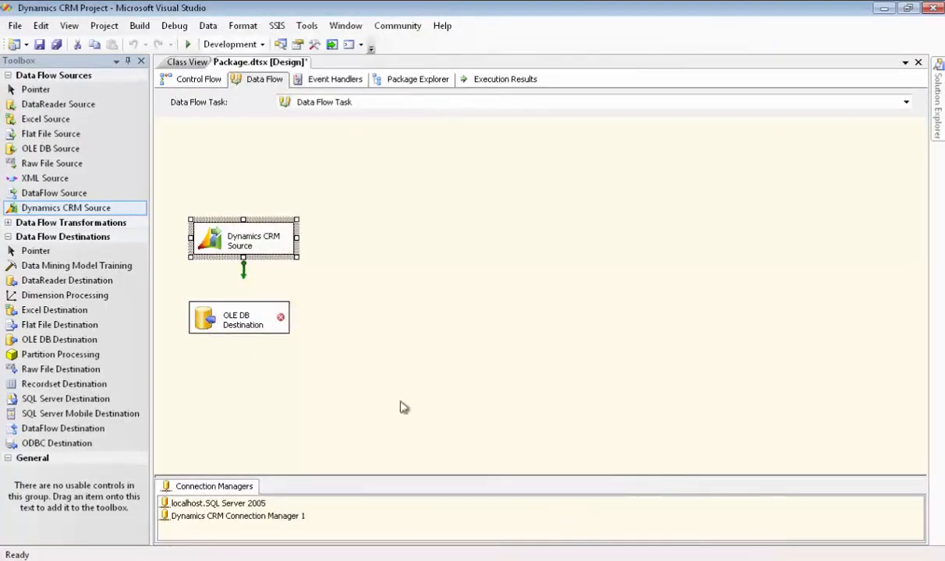
- Connect the Dynamics CRM Source's output to the OLE DB Destination
left_click_drag(243, 270, 241, 313)
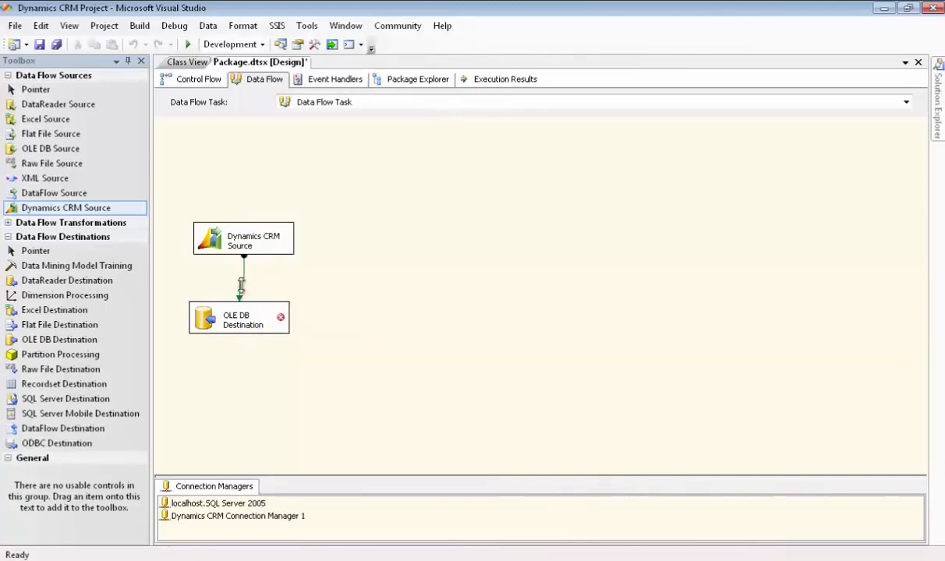
- Add a Grid data viewer to the path between the Dynamics CRM Source and the OLE DB Destination
double_click(242, 279)
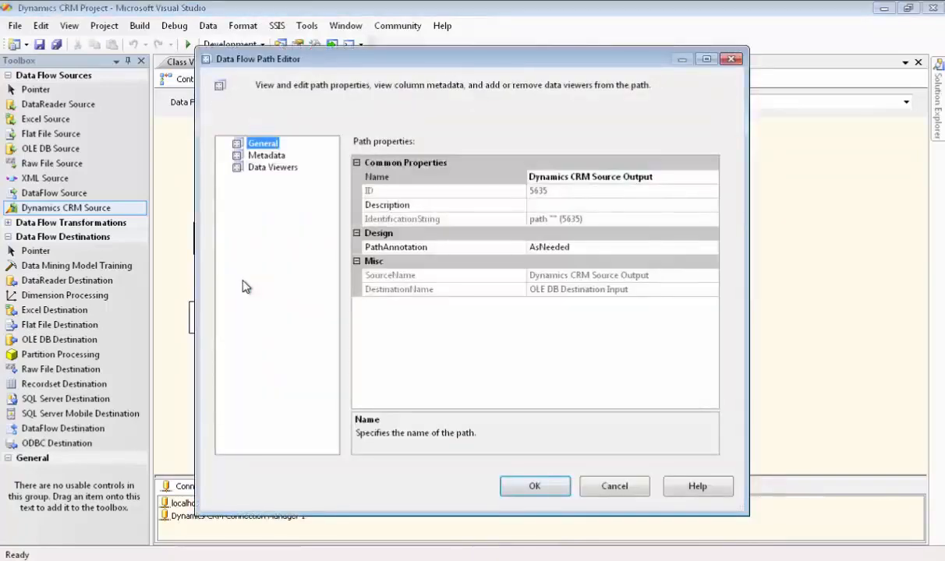
left_click(259, 169)
left_click(568, 441)
left_click(289, 262)
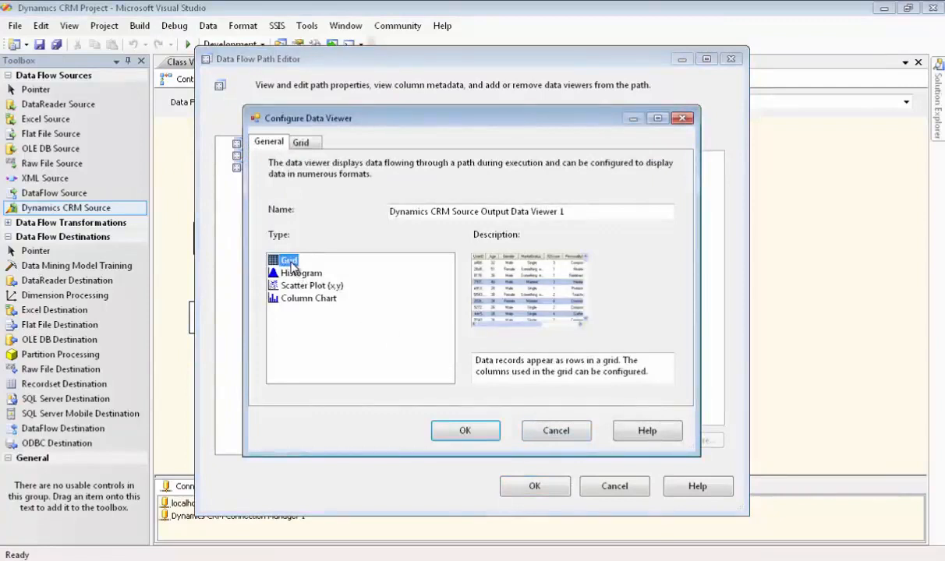
left_click(463, 430)
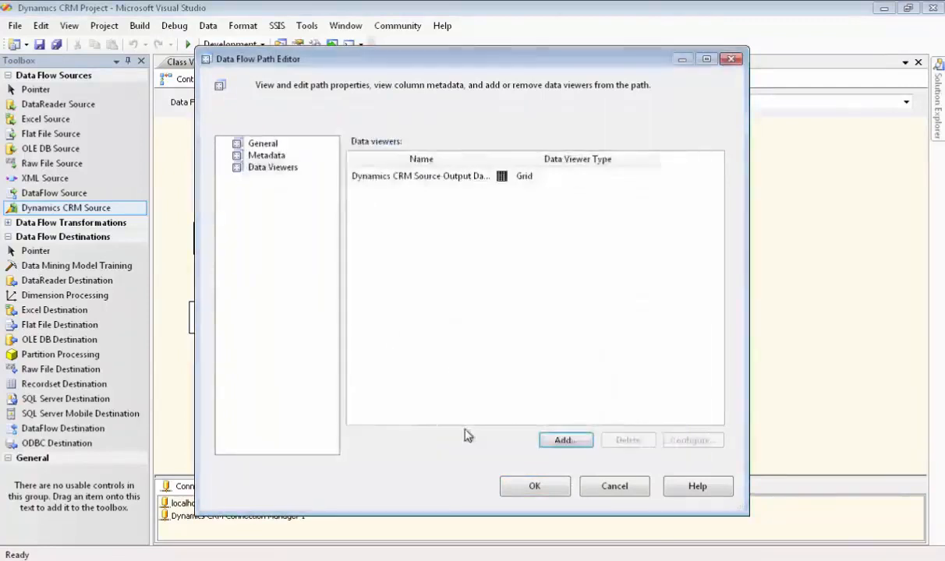
left_click(534, 486)
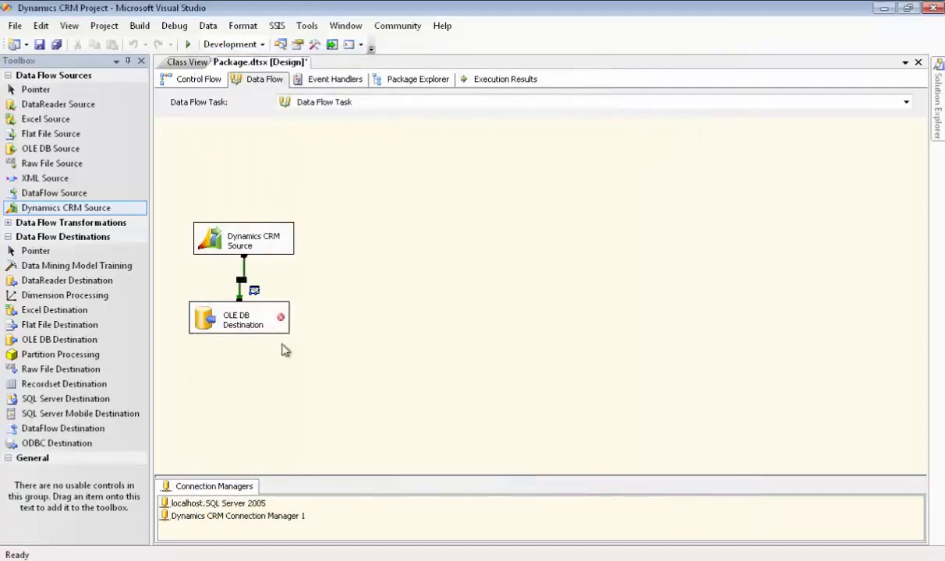
- Restore the OLE DB Destination's invalid column references by mapping them to the available source columns using column name
double_click(248, 316)
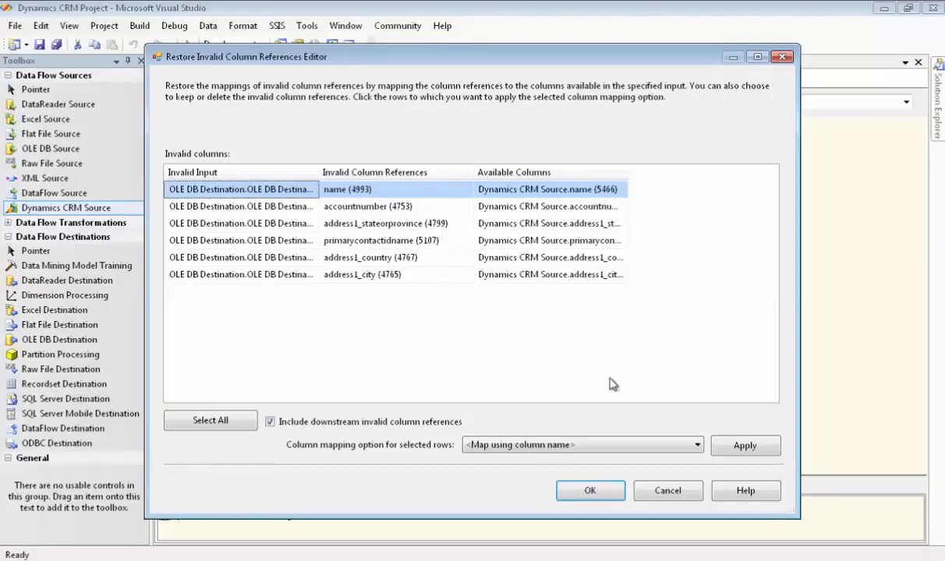
left_click(594, 492)
- Check the OLE DB Destination's column mappings with both column lists enlarged to show every column, and accept the destination settings
left_click(256, 320)
double_click(257, 321)
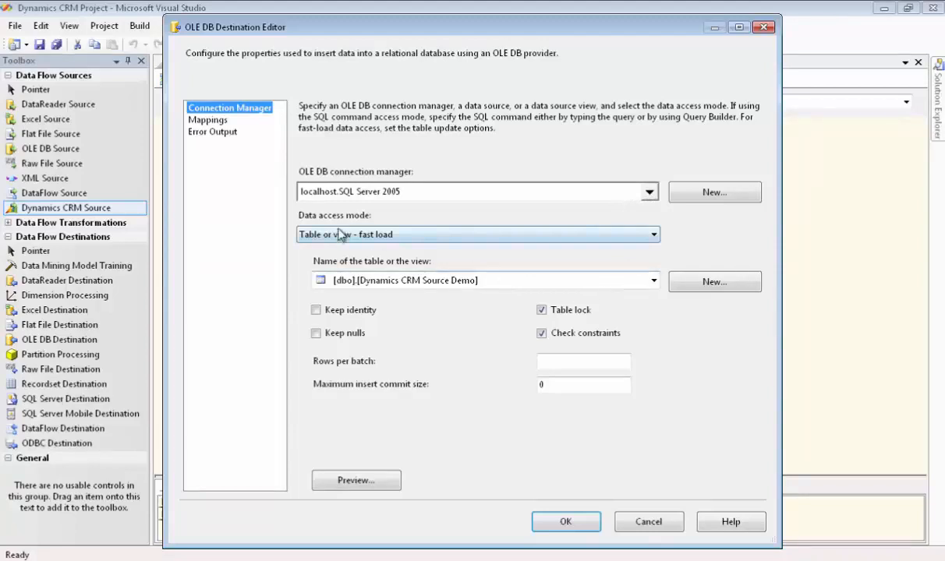
left_click(217, 122)
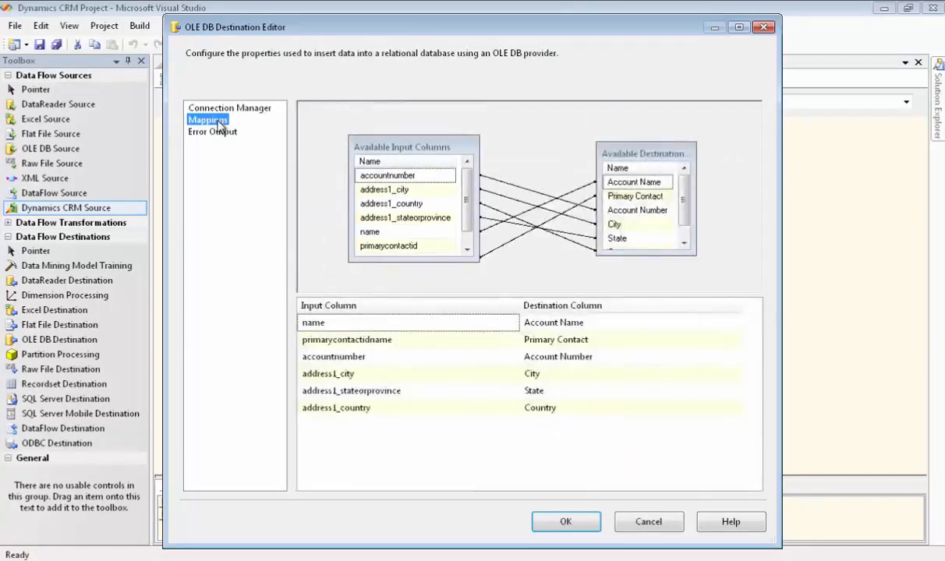
left_click_drag(476, 257, 481, 283)
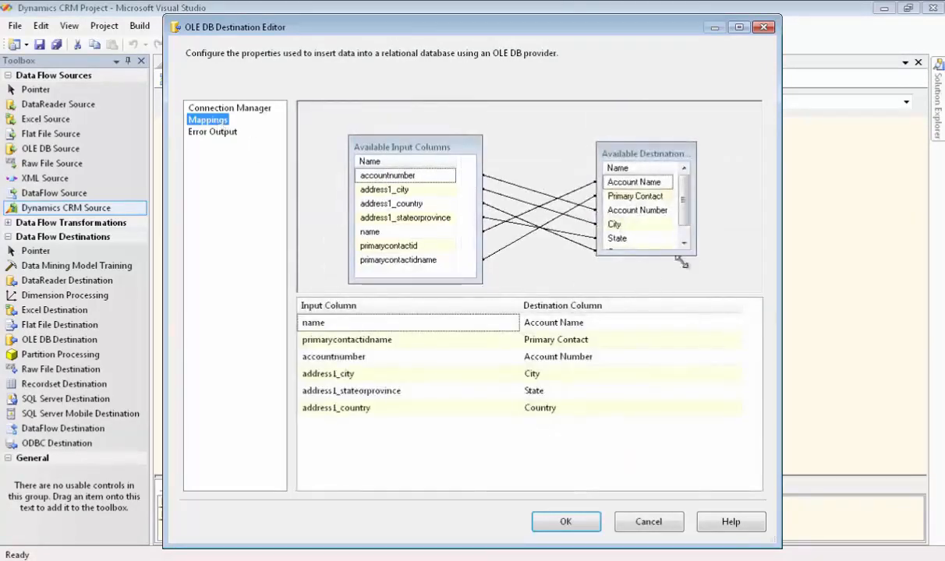
left_click_drag(694, 250, 701, 286)
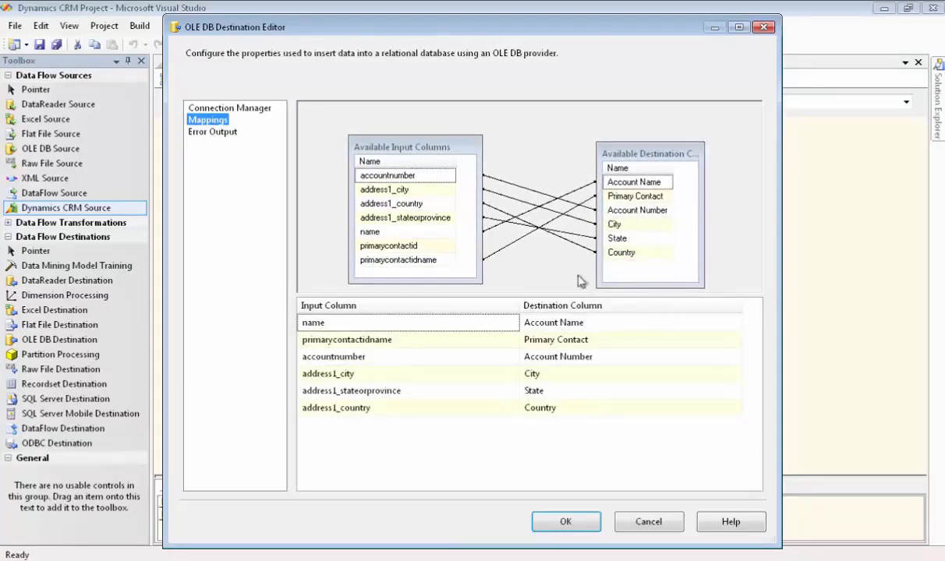
mouse_move(437, 250)
left_click(568, 523)
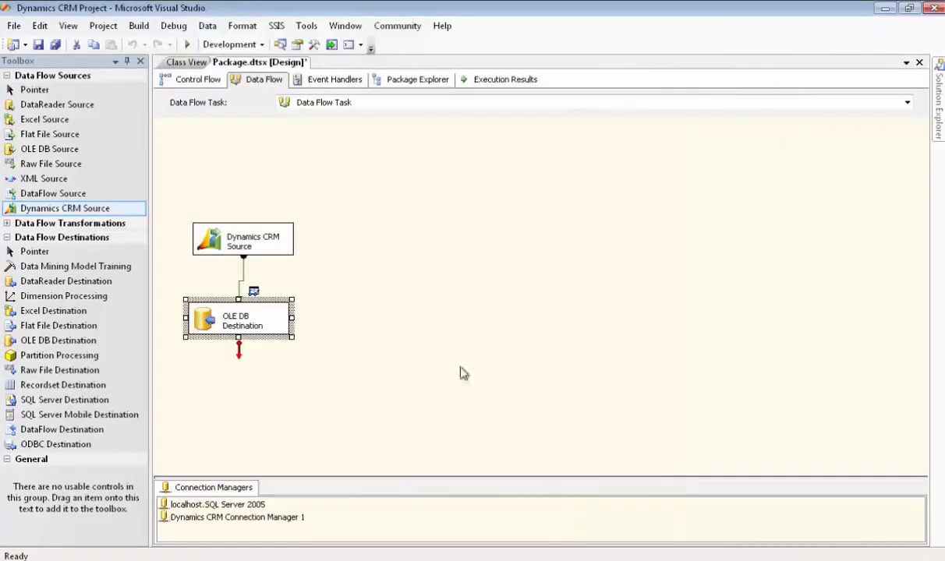
- Run the package, detach and close its data viewer, and return to design mode
left_click(189, 47)
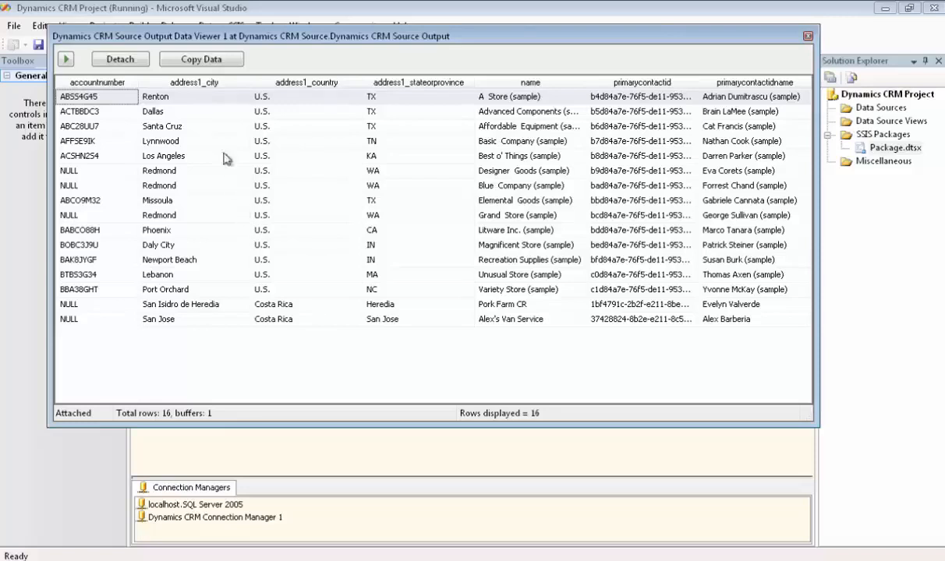
left_click(132, 61)
left_click_drag(196, 36, 374, 45)
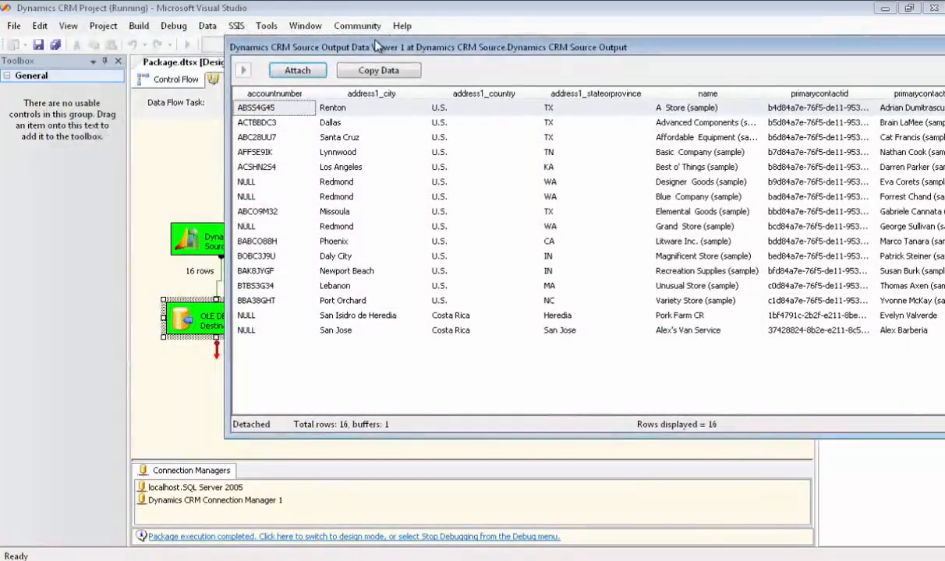
left_click_drag(469, 48, 334, 38)
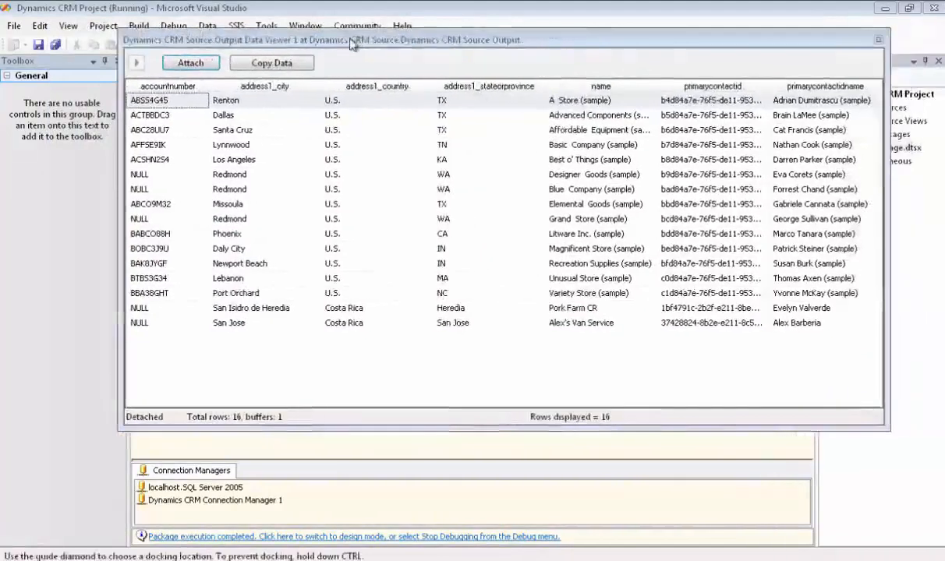
left_click(835, 39)
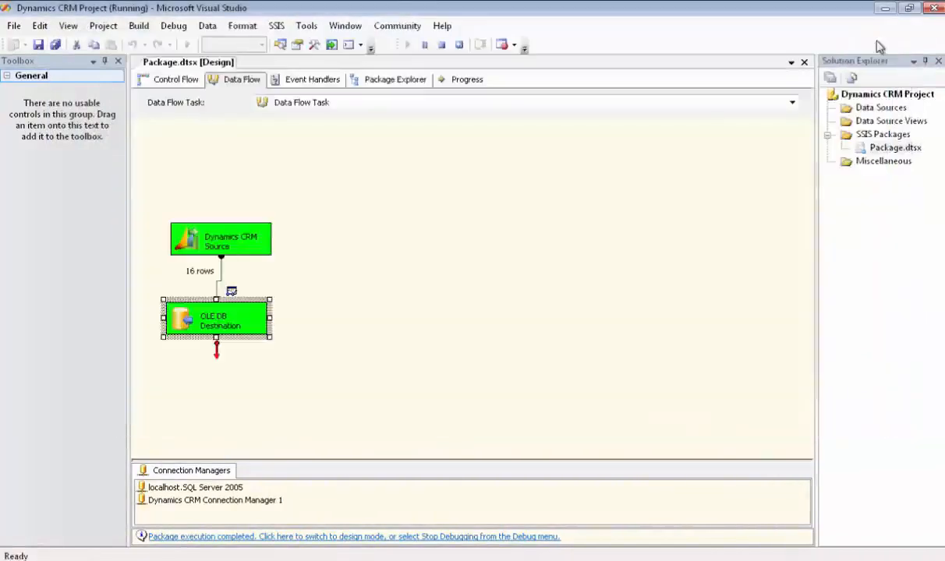
left_click(209, 537)
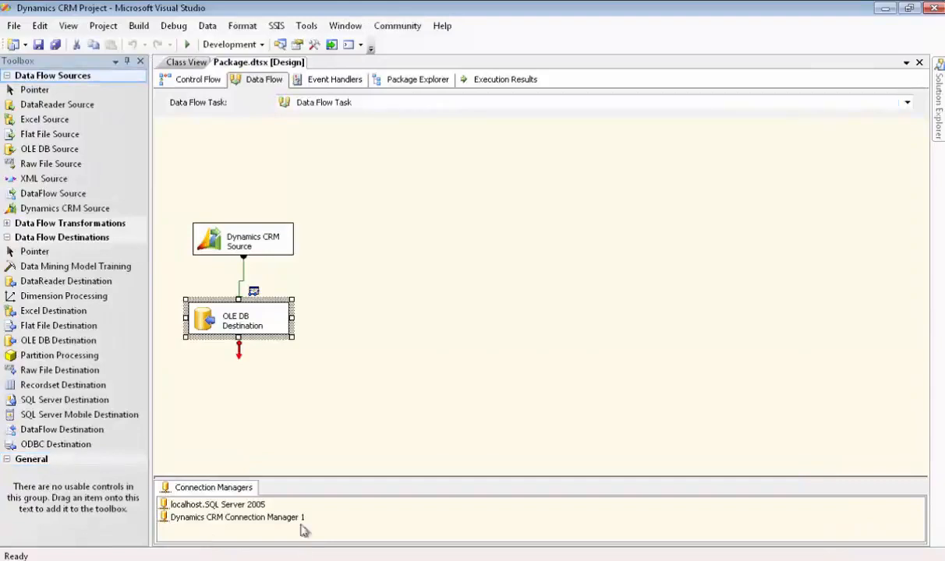
- In SQL Server Management Studio, run the SELECT query on [dbo].[Dynamics CRM Source Demo] and look through the loaded rows
left_click(491, 81)
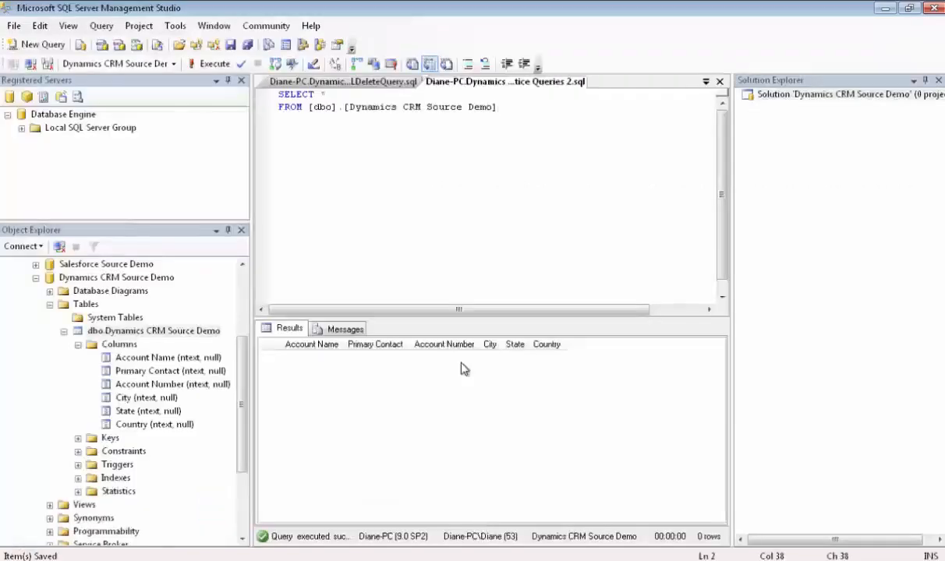
left_click(209, 69)
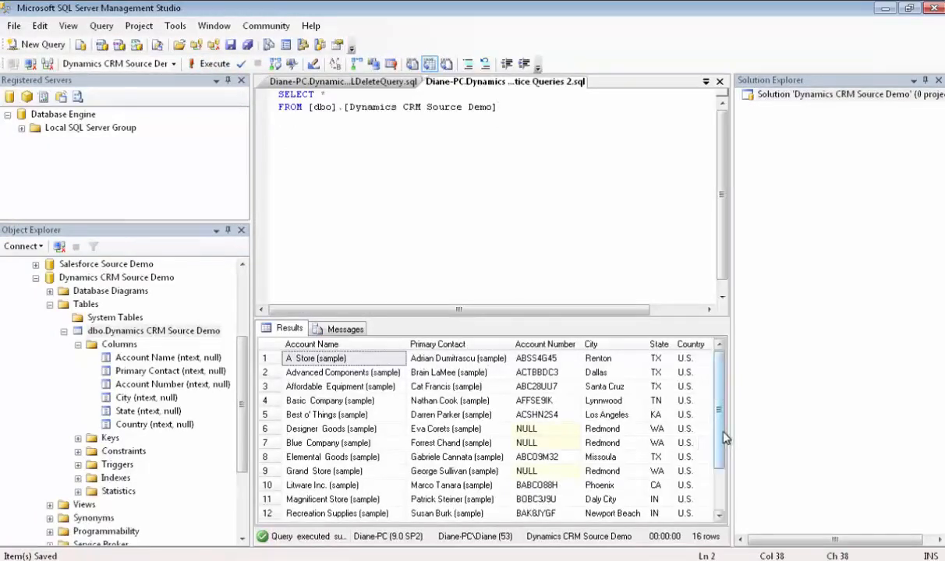
scroll(725, 438, "down", 2)
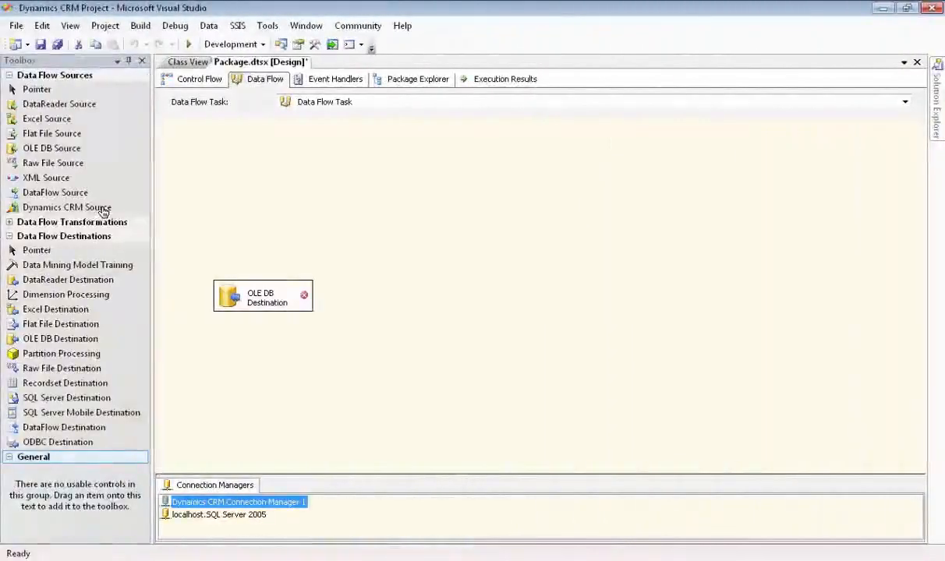
- Place a new Dynamics CRM Source above the unconnected OLE DB Destination and assign Dynamics CRM Connection Manager 1 to it
left_click_drag(104, 212, 216, 197)
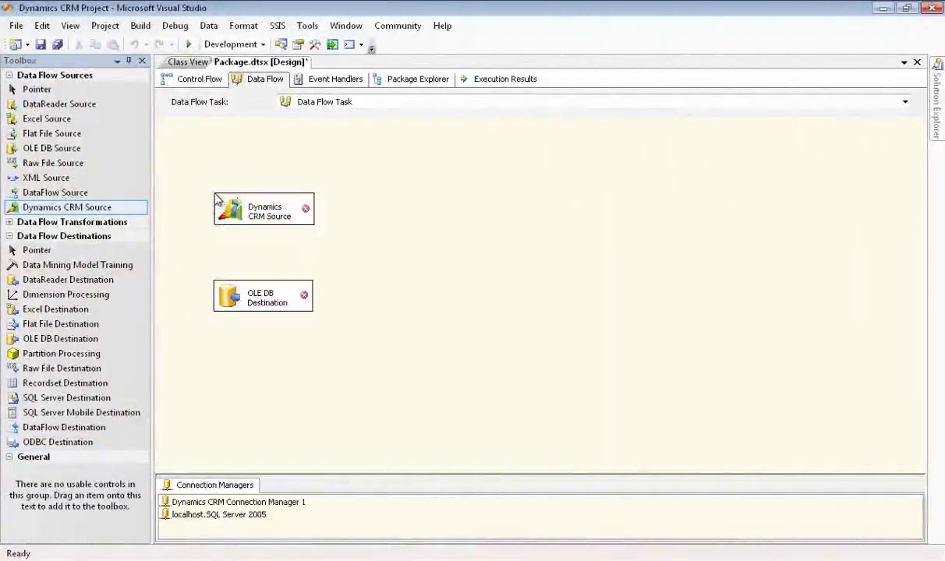
double_click(269, 212)
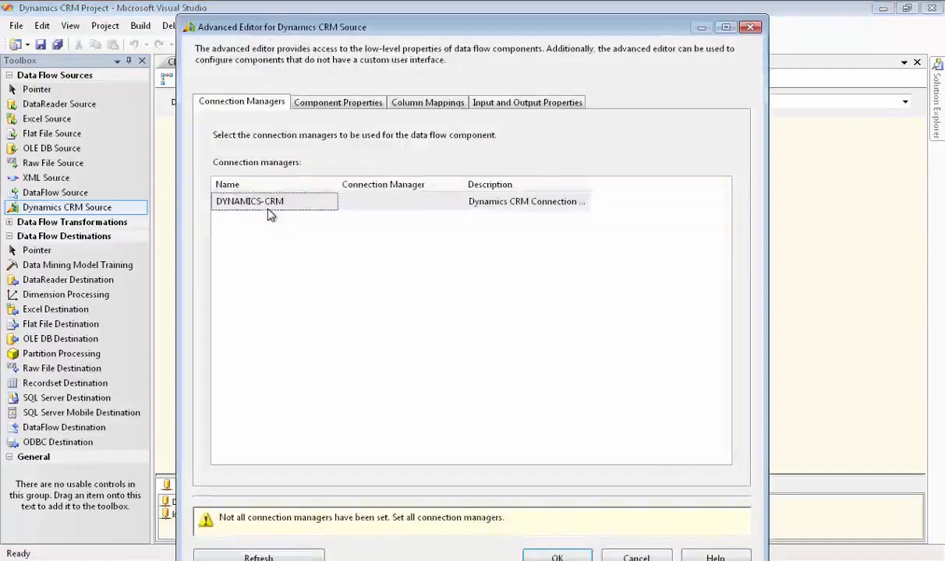
left_click(324, 199)
left_click(458, 203)
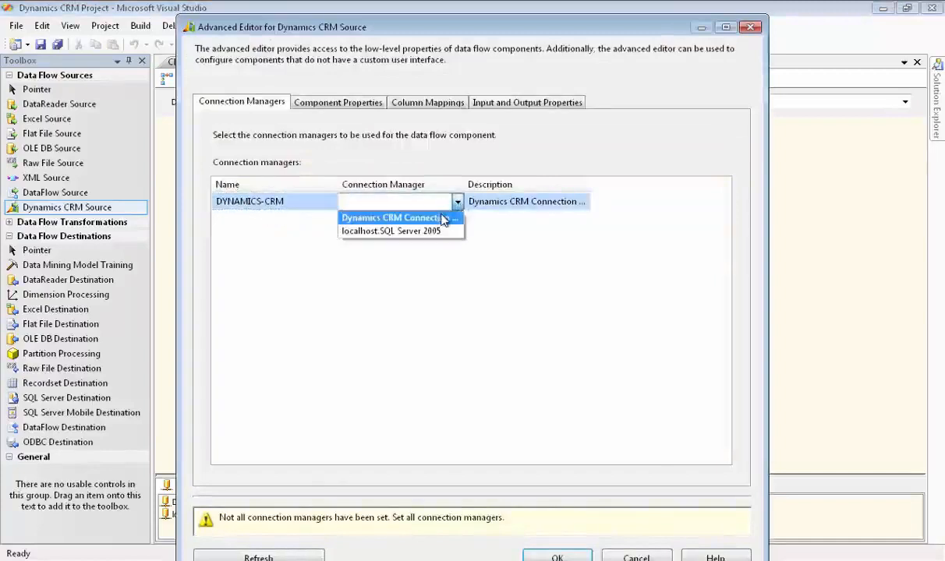
left_click(442, 218)
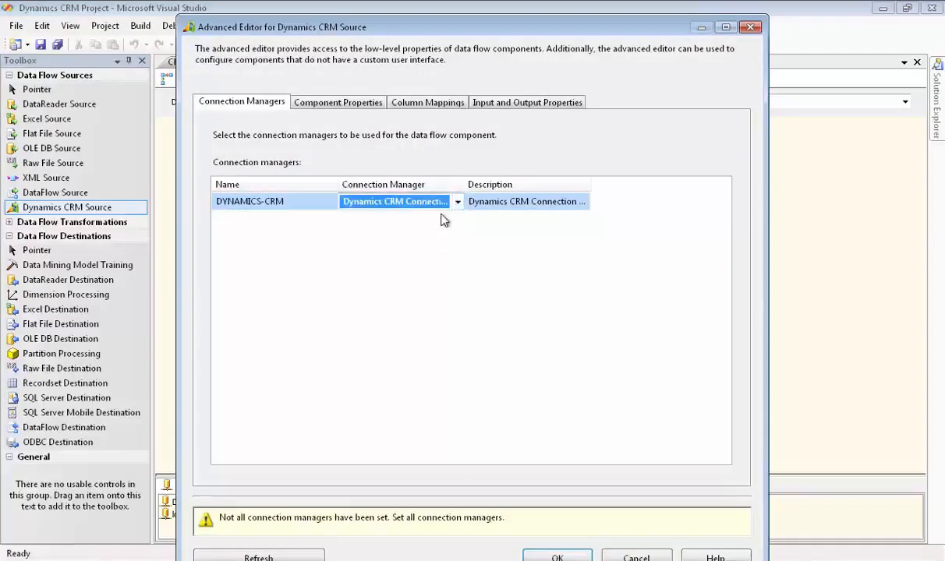
- Set the new CRM source's InputType property to FetchXML
left_click(355, 105)
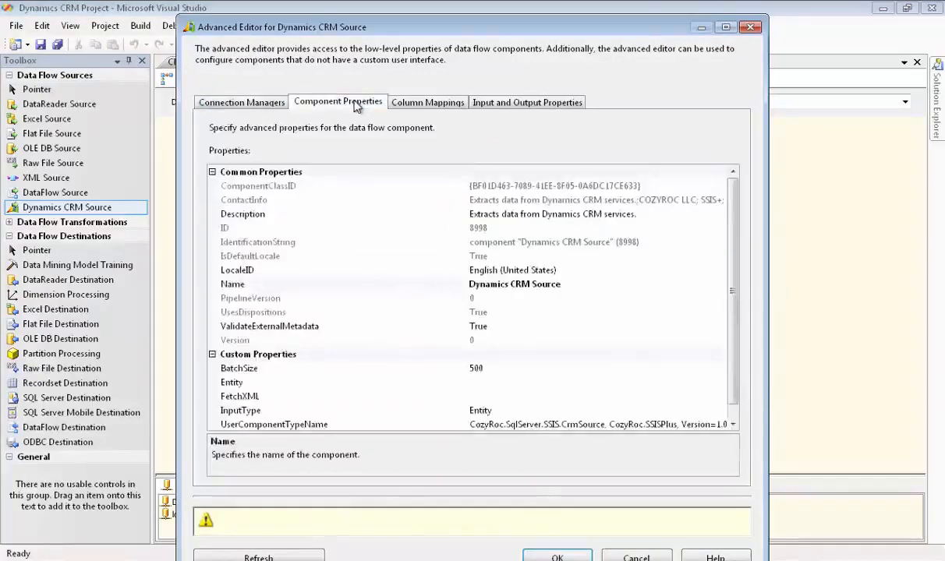
left_click(485, 413)
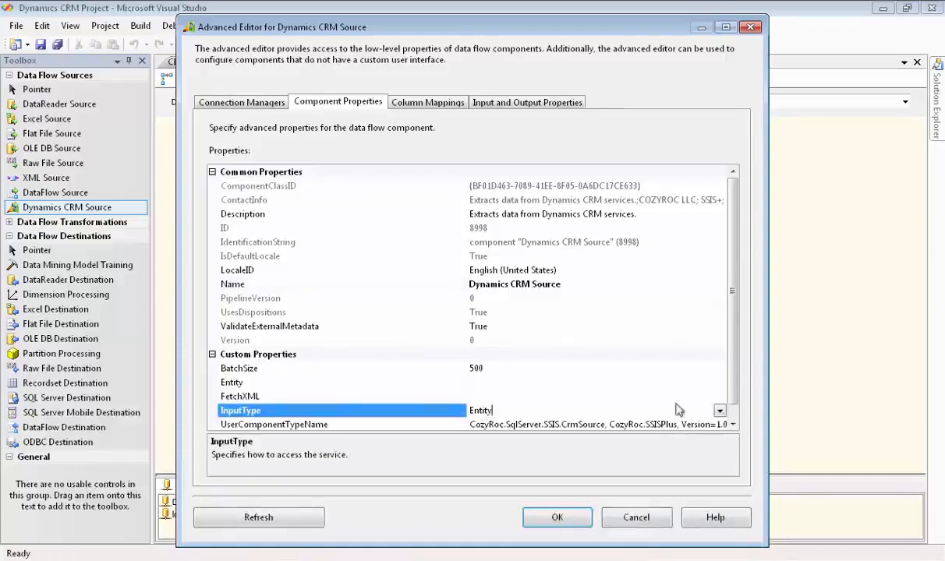
left_click(720, 412)
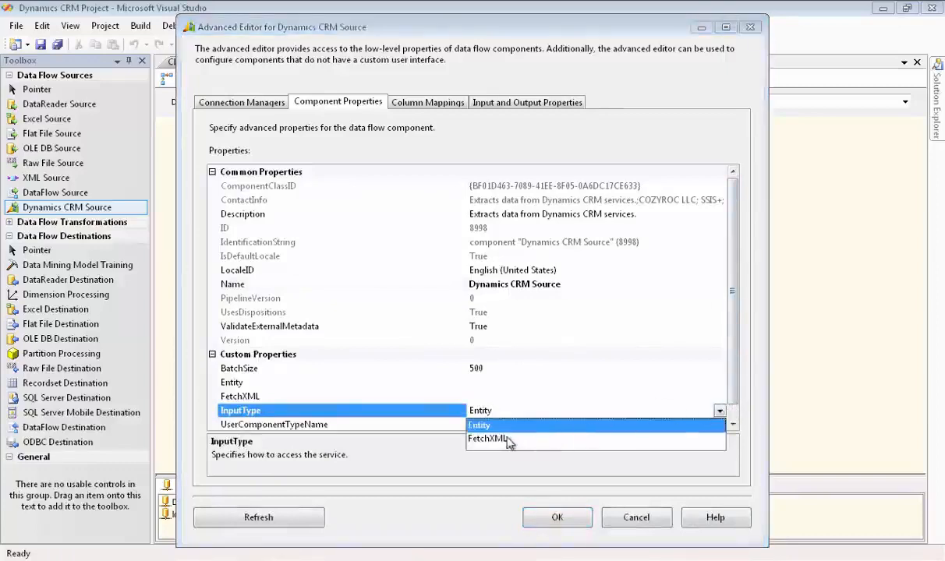
left_click(502, 440)
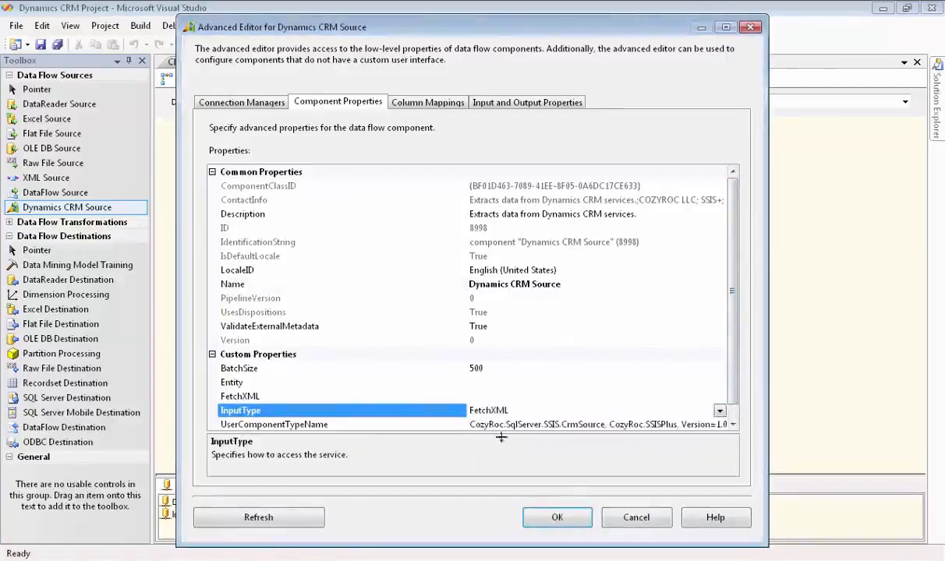
- Open the query editor for the source's FetchXML property and launch the FetchXML Builder from it
left_click(461, 396)
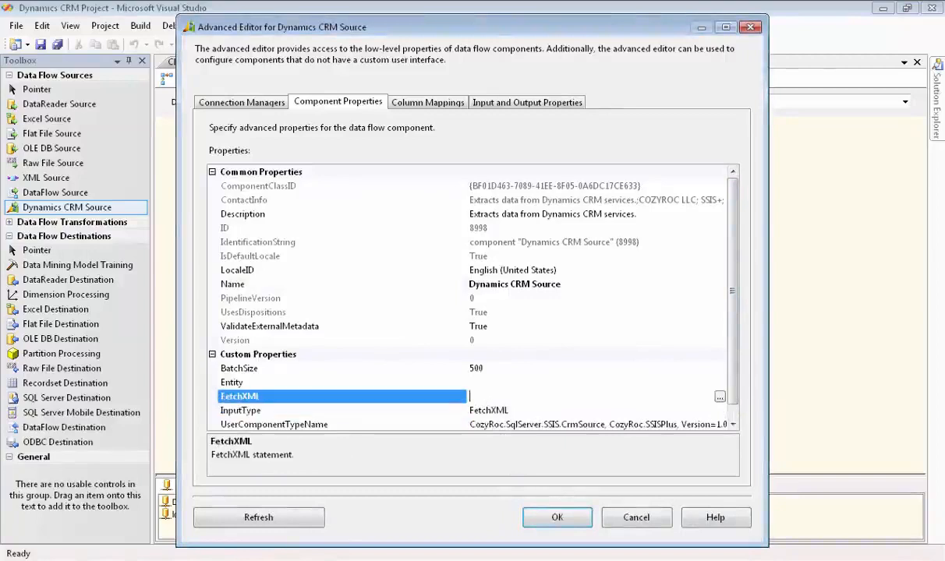
left_click(719, 398)
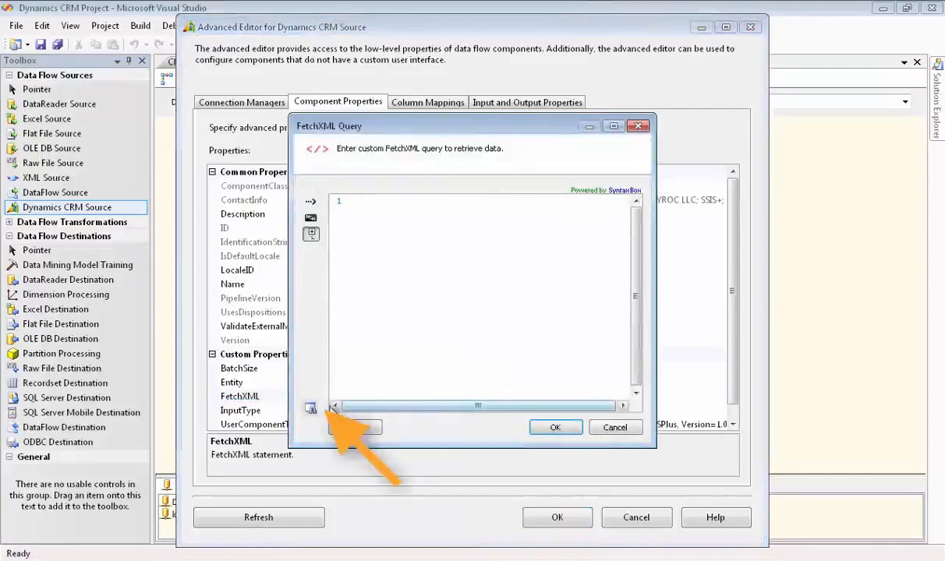
left_click(308, 406)
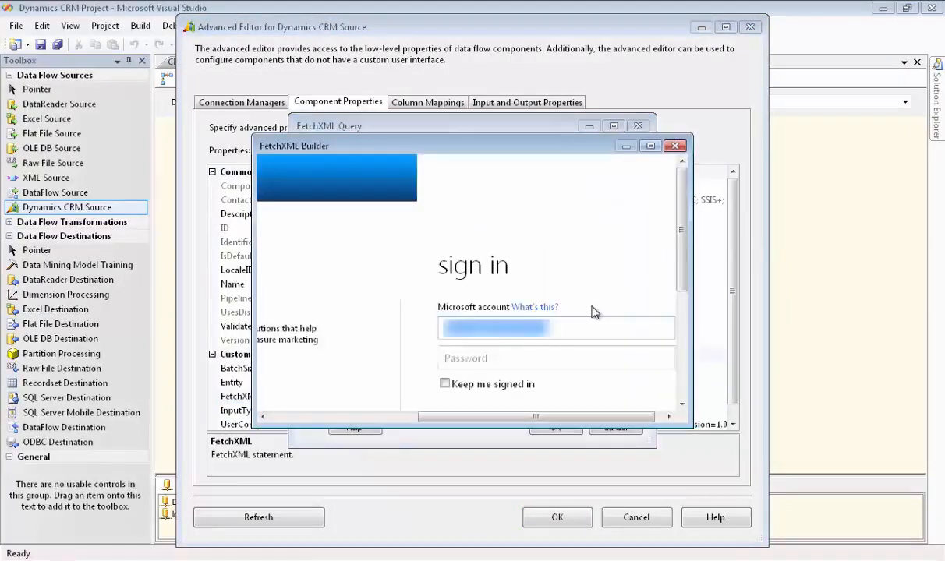
- Enter the Microsoft account password in the FetchXML Builder's sign-in form and sign in
key("Tab")
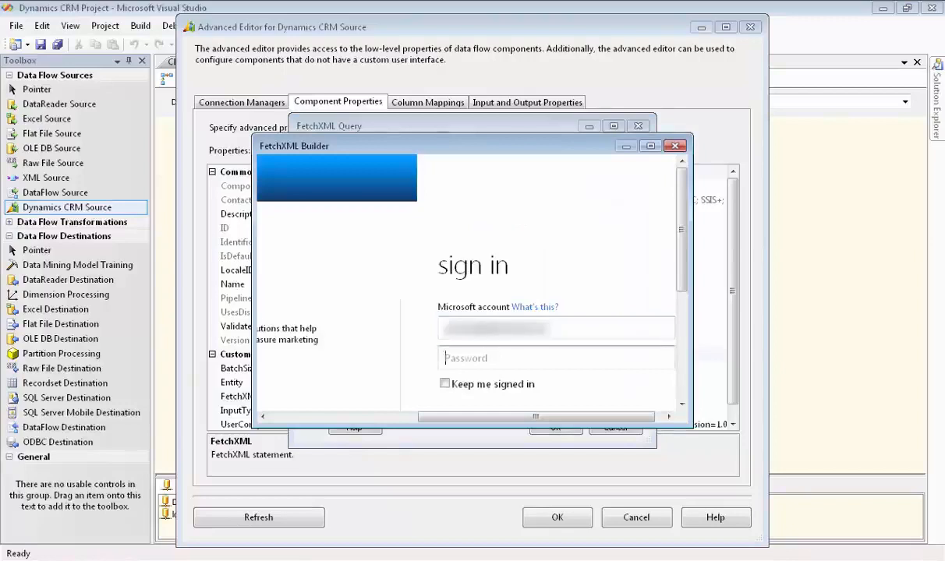
type("••••")
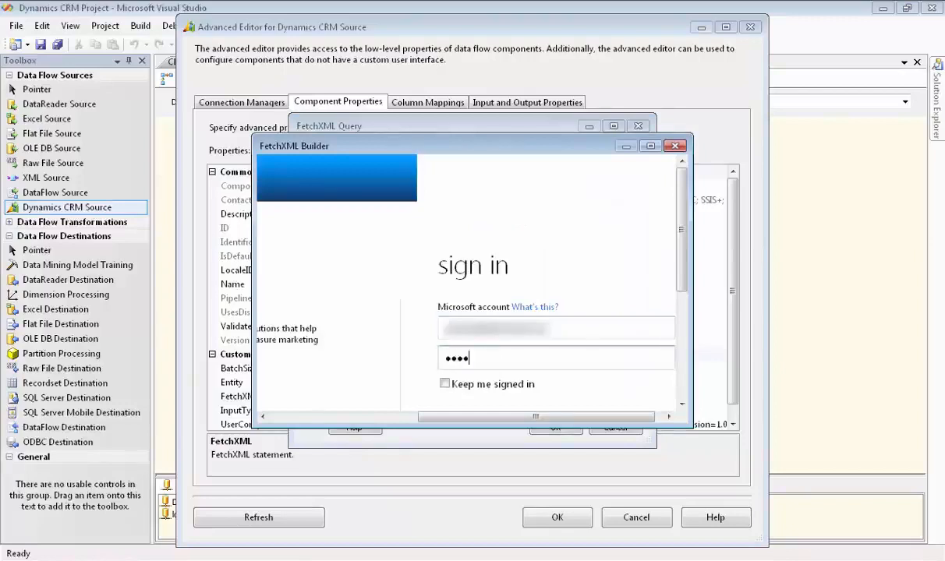
type("••")
left_click_drag(680, 281, 678, 399)
left_click(462, 209)
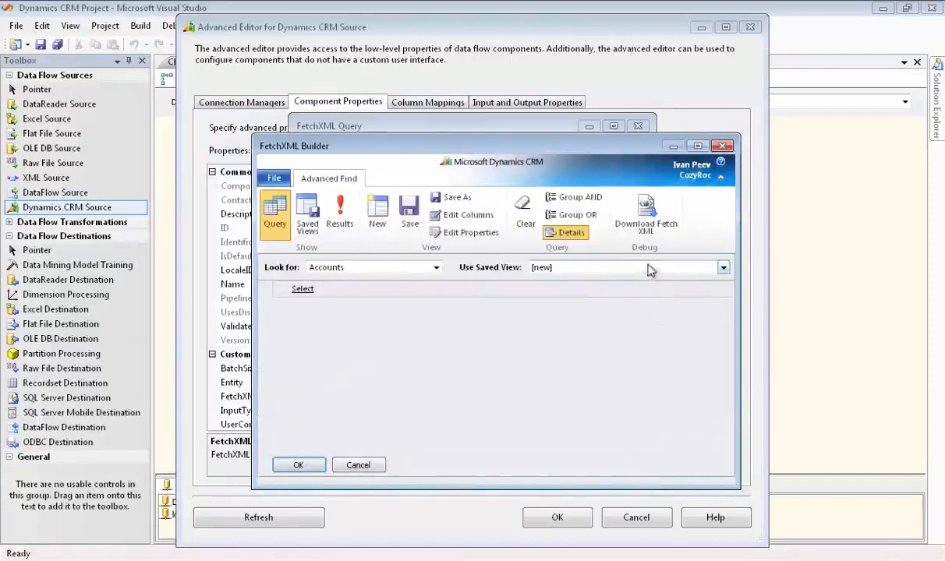
- Load the first saved Accounts view named Dynamics CRM Demo and download its Fetch XML
left_click(723, 267)
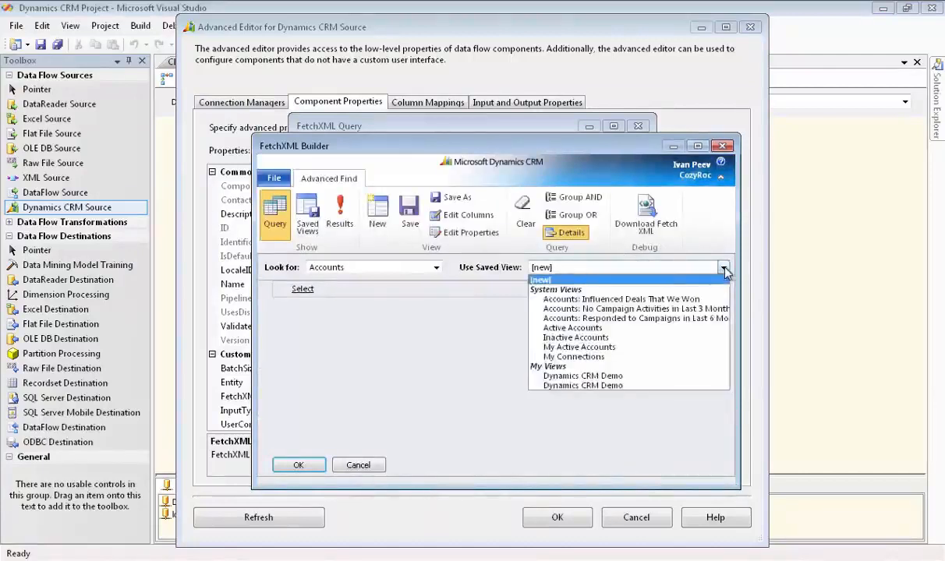
left_click(609, 377)
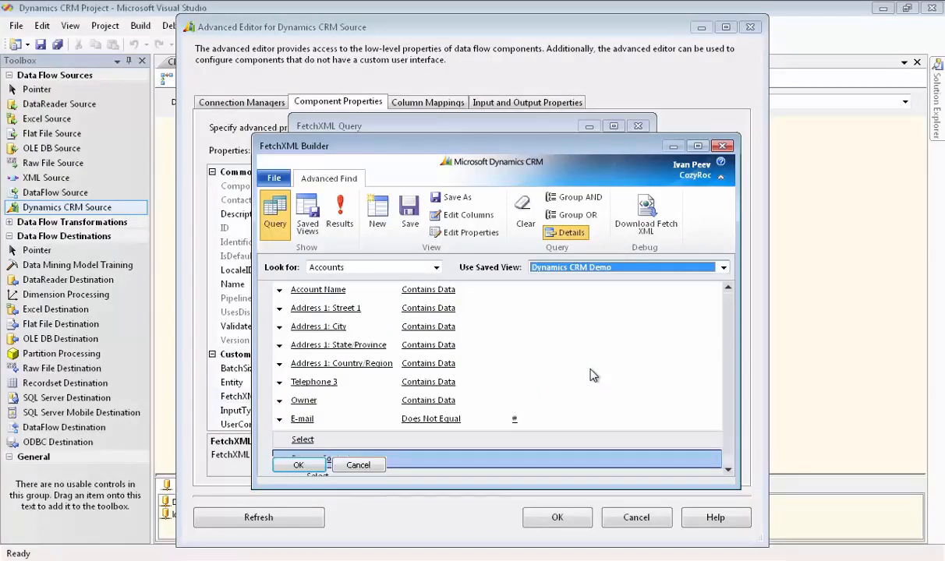
left_click(638, 221)
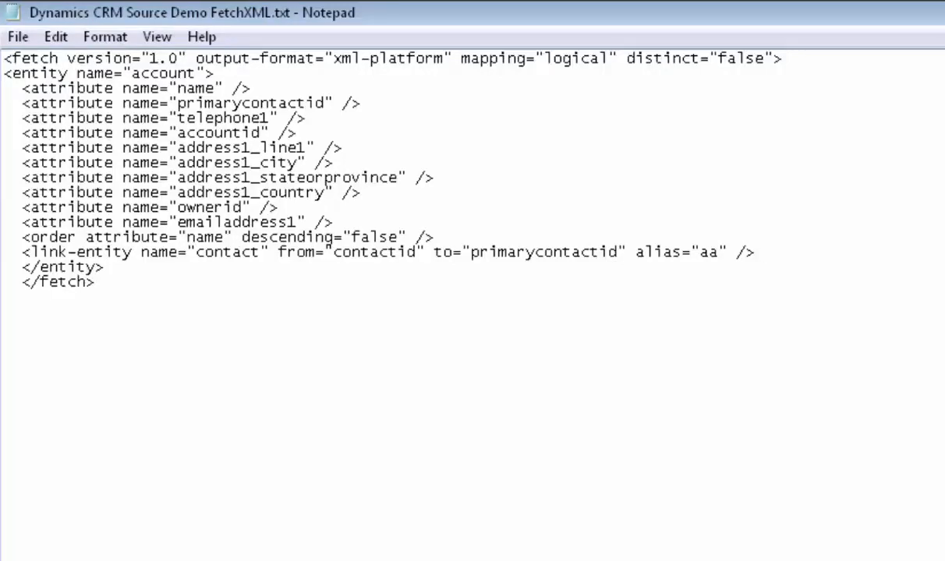
- Copy the entire account query from the Notepad file Dynamics CRM Source Demo FetchXML.txt, close the FetchXML Builder, and enter it as the source's FetchXML query
left_click(104, 266)
left_click_drag(755, 253, 22, 253)
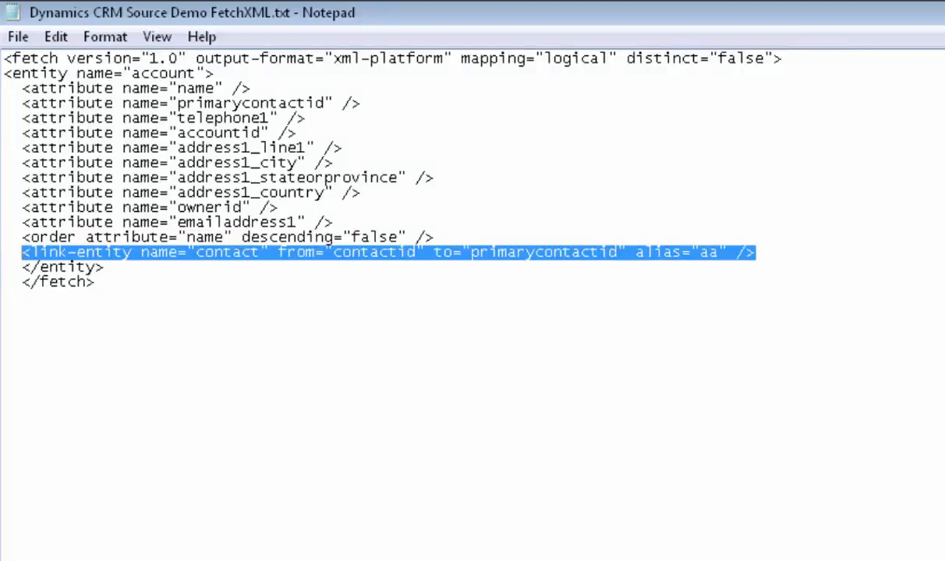
left_click_drag(94, 281, 4, 59)
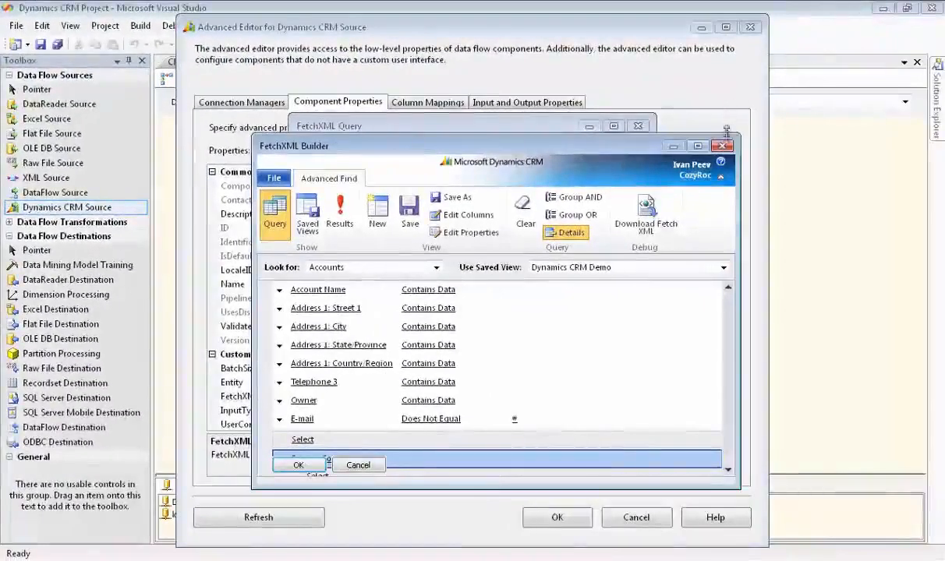
left_click(724, 146)
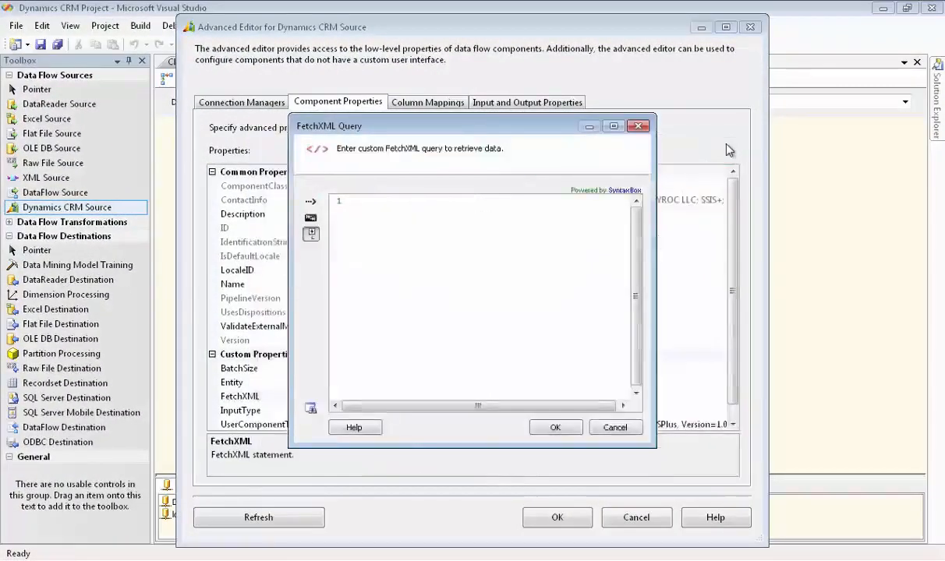
left_click(356, 201)
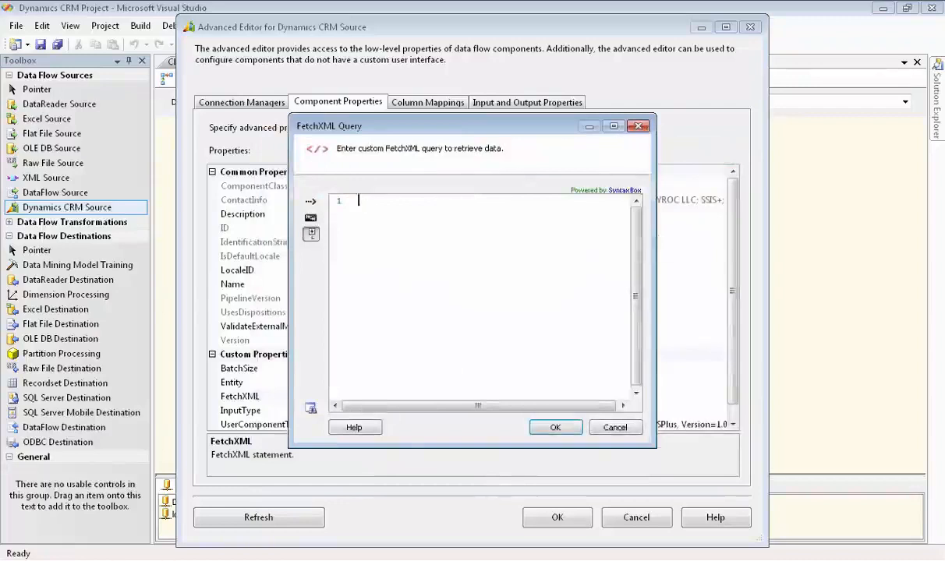
key("ctrl+v")
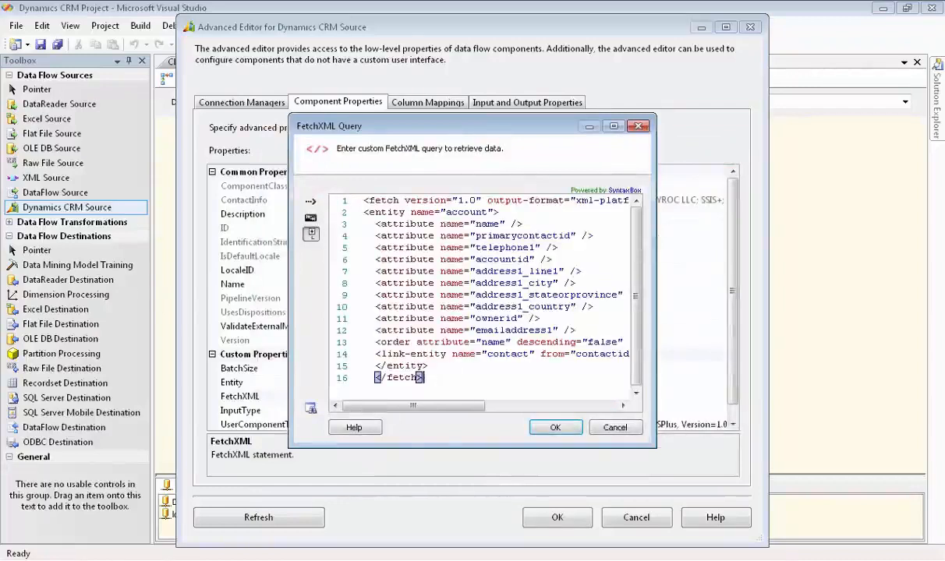
left_click(567, 429)
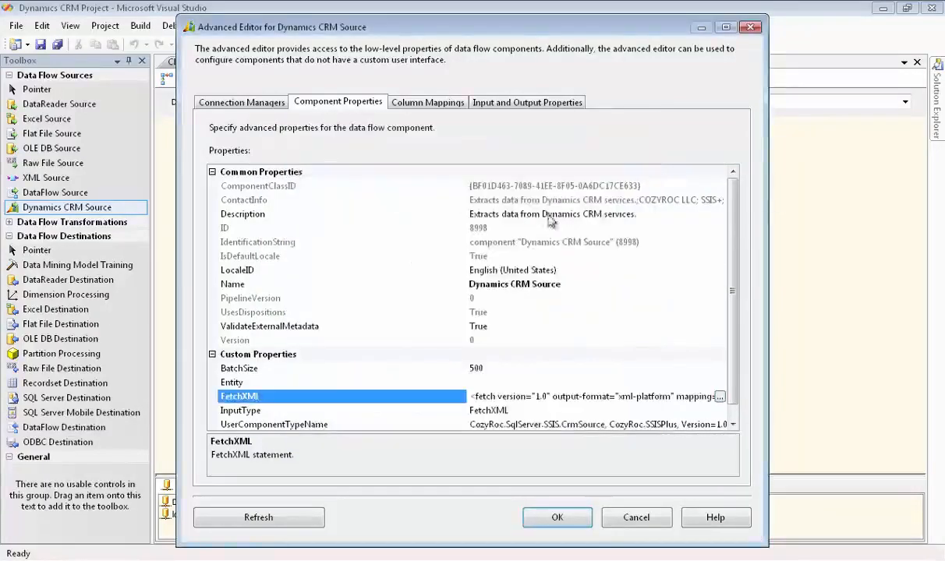
- Review the Dynamics CRM Source's column mappings and its external and output columns, and accept the source's settings
left_click(456, 108)
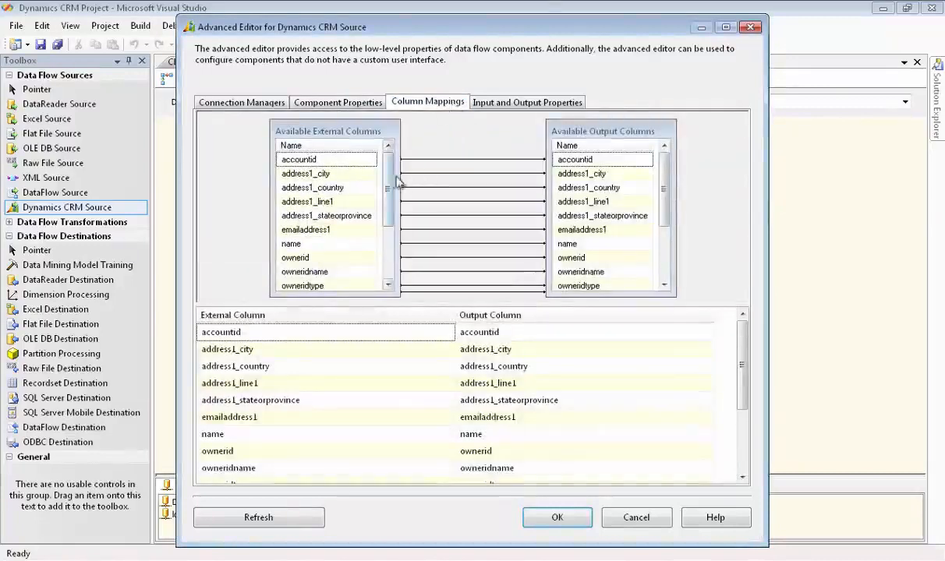
mouse_move(389, 184)
left_mouse_down()
mouse_move(388, 243)
mouse_move(389, 181)
left_mouse_up()
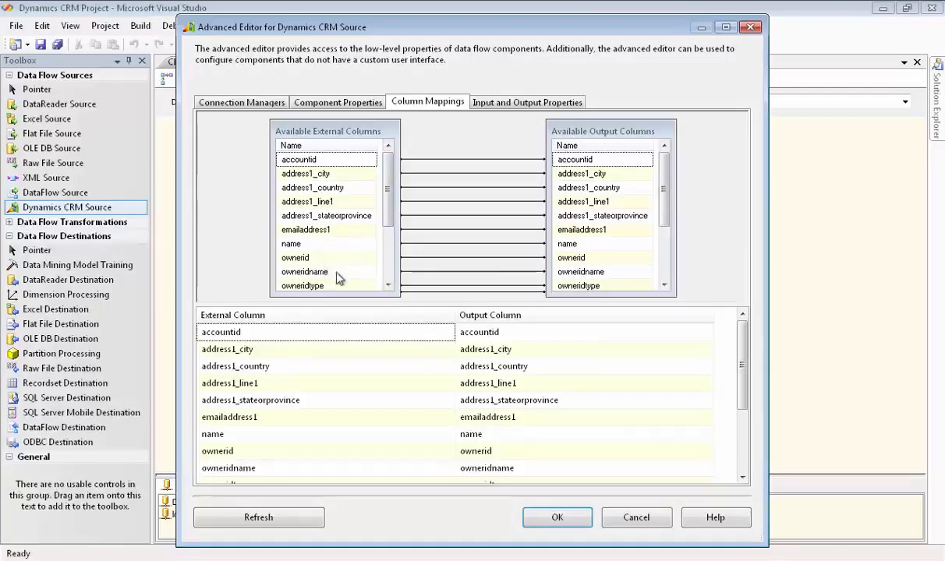
left_click(475, 103)
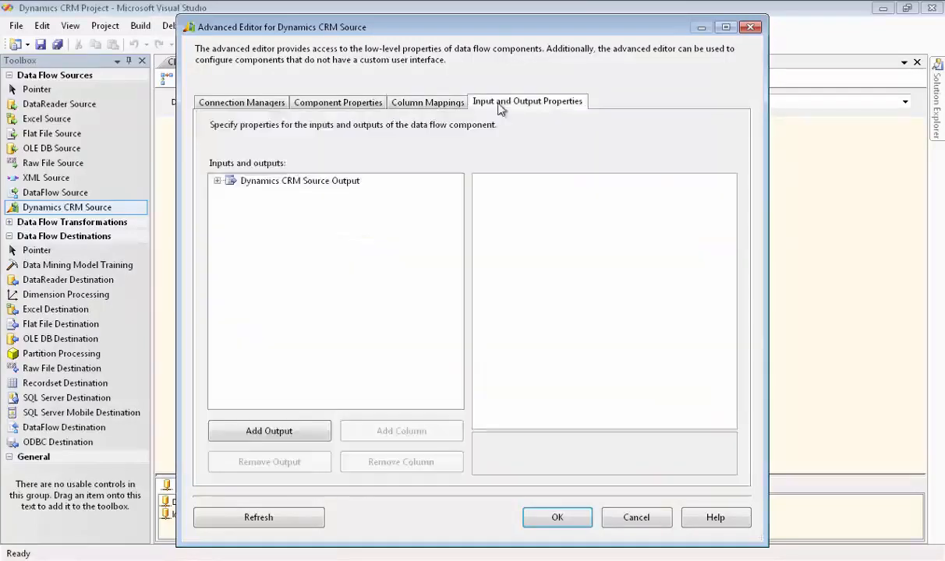
left_click(218, 181)
left_click(231, 192)
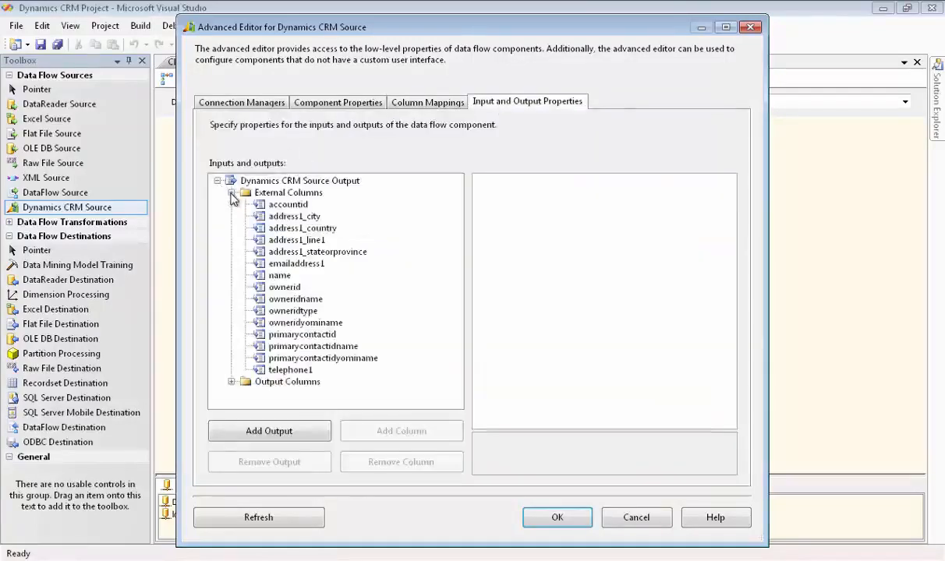
left_click(231, 381)
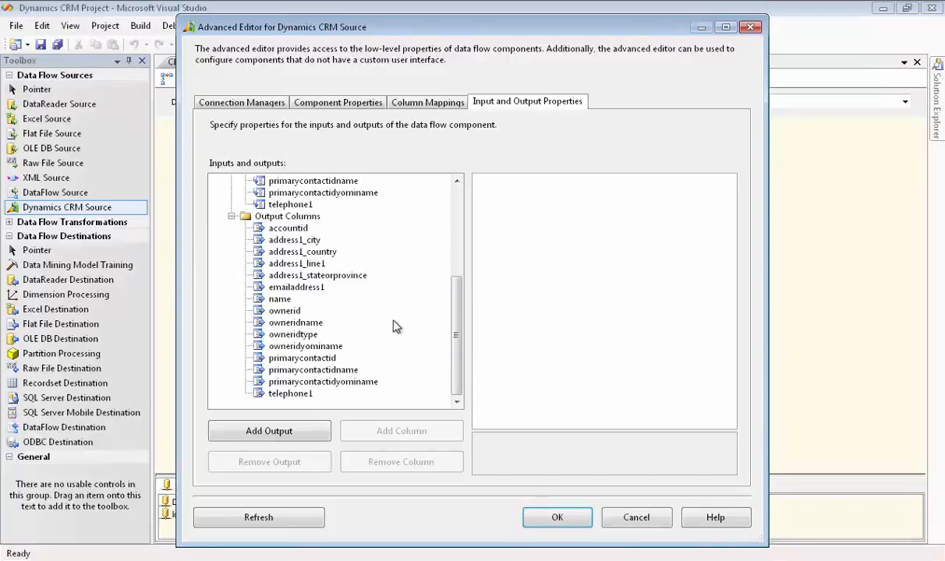
left_click(555, 517)
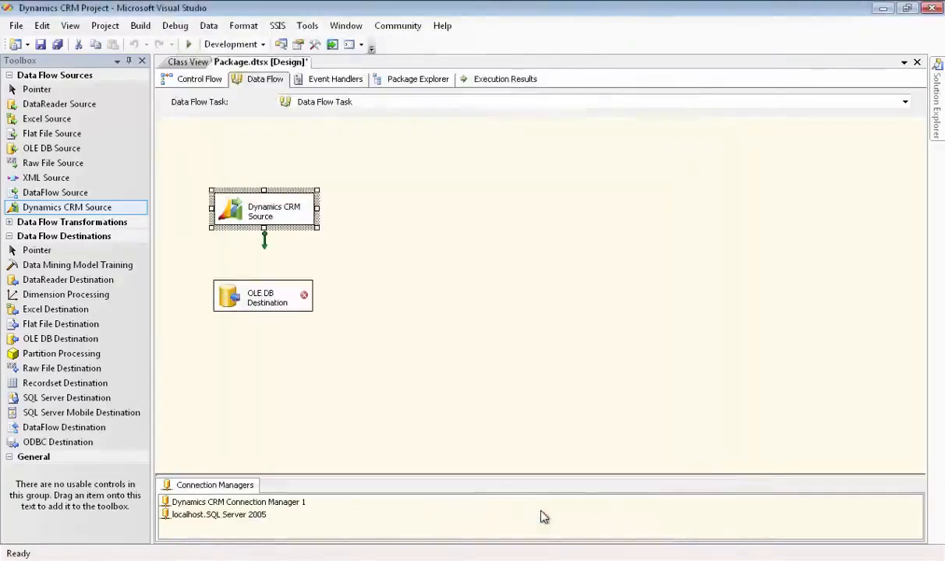
- Connect the Dynamics CRM Source to the OLE DB Destination and add a Grid data viewer to the path between them
left_click_drag(265, 248, 263, 294)
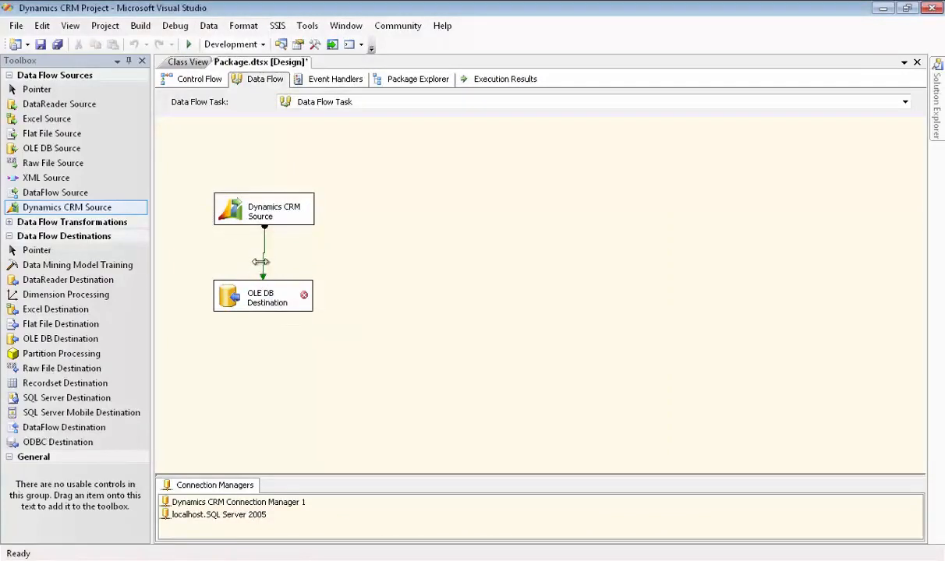
left_click(264, 254)
double_click(264, 255)
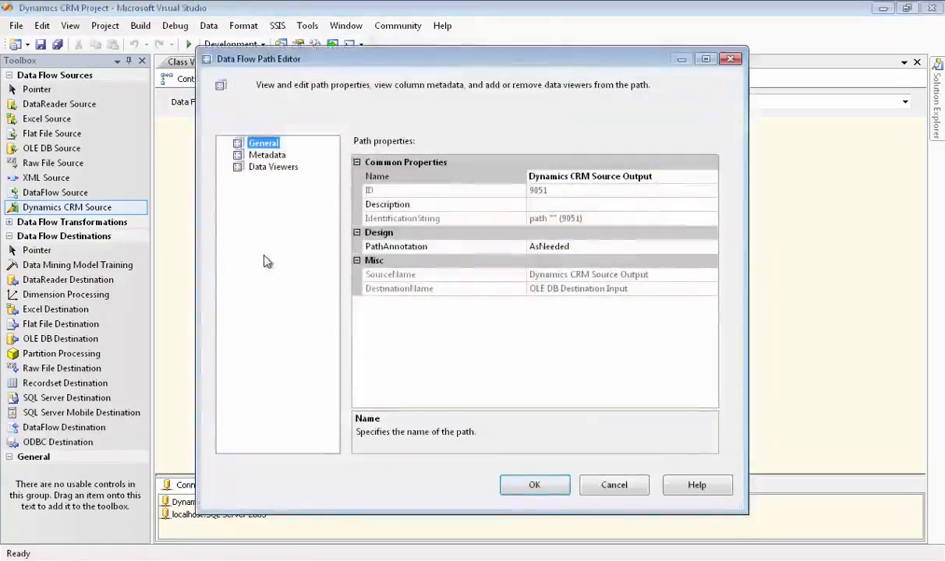
left_click(259, 168)
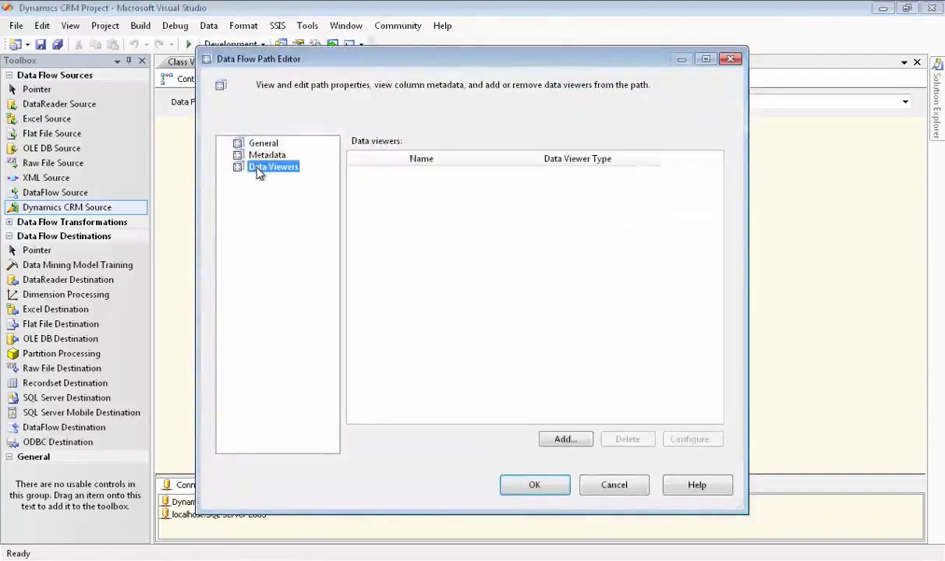
left_click(565, 440)
left_click(283, 260)
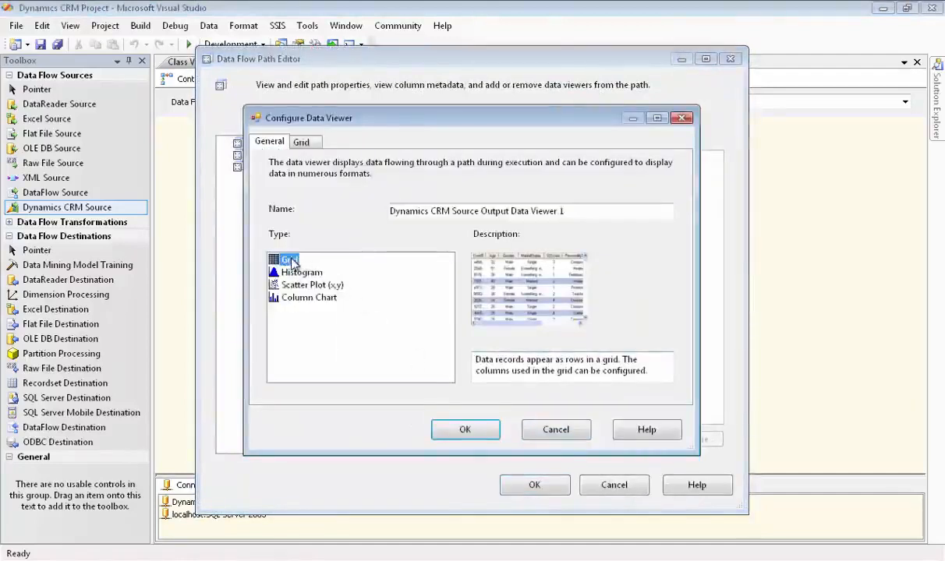
left_click(466, 428)
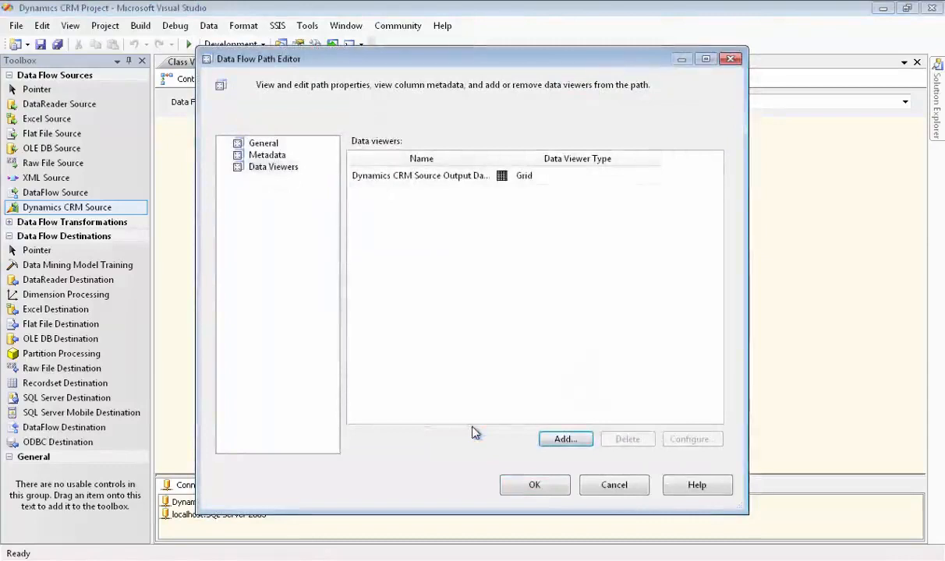
left_click(534, 485)
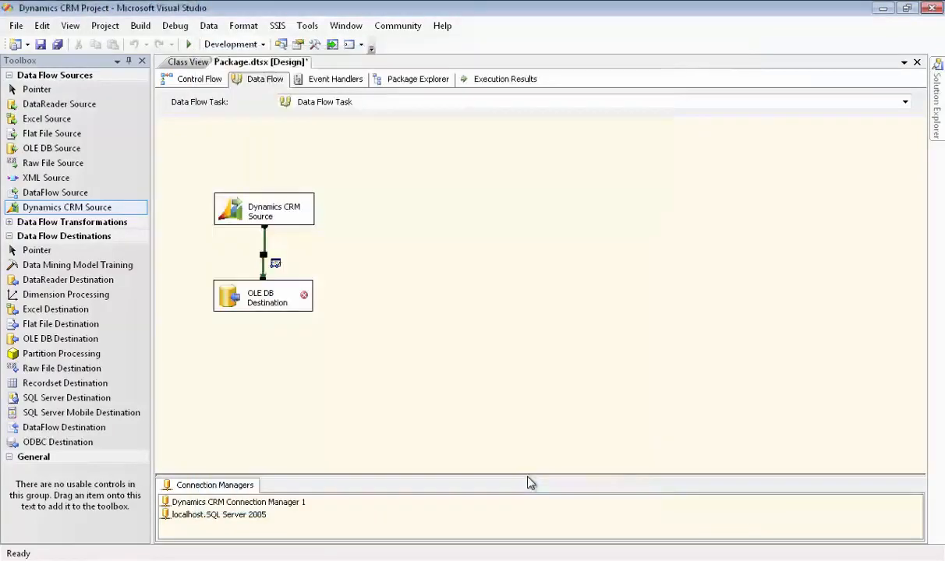
- Restore the OLE DB Destination's invalid column references using column names, and review its table settings and column mappings
double_click(269, 304)
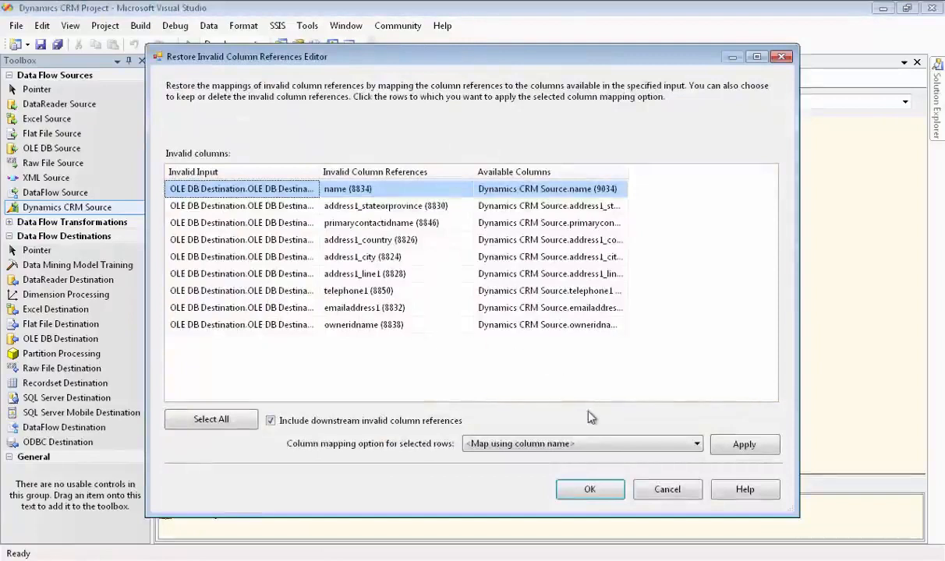
left_click(590, 489)
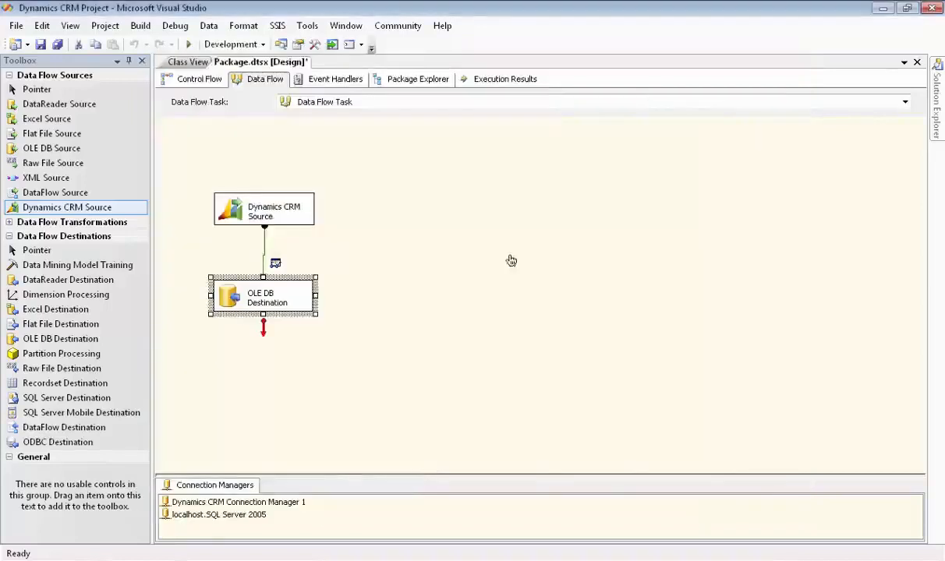
double_click(296, 292)
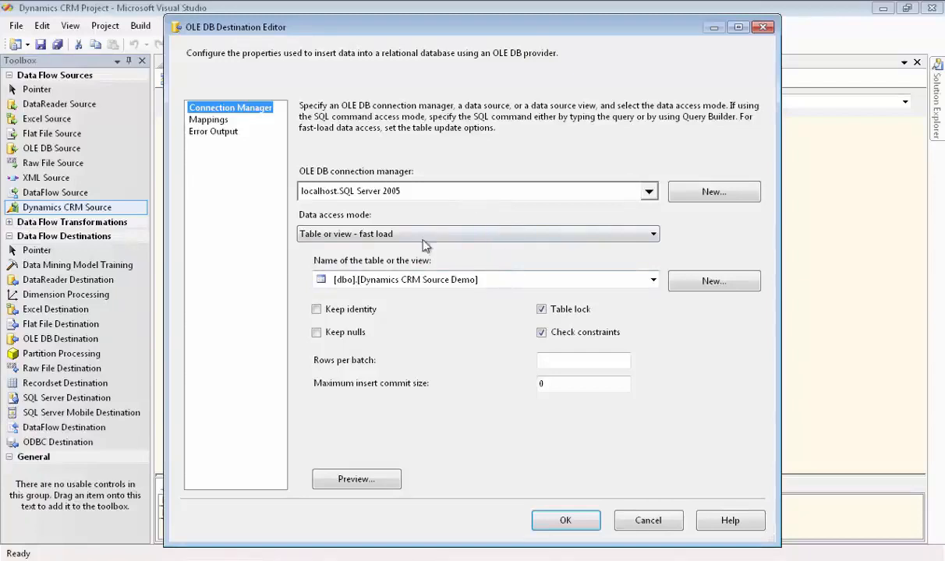
left_click(211, 120)
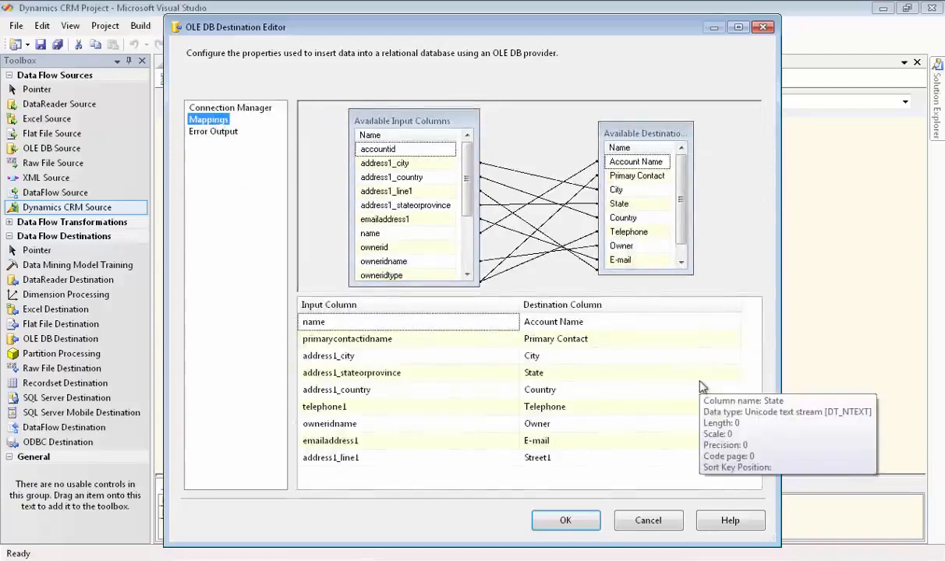
left_click(568, 521)
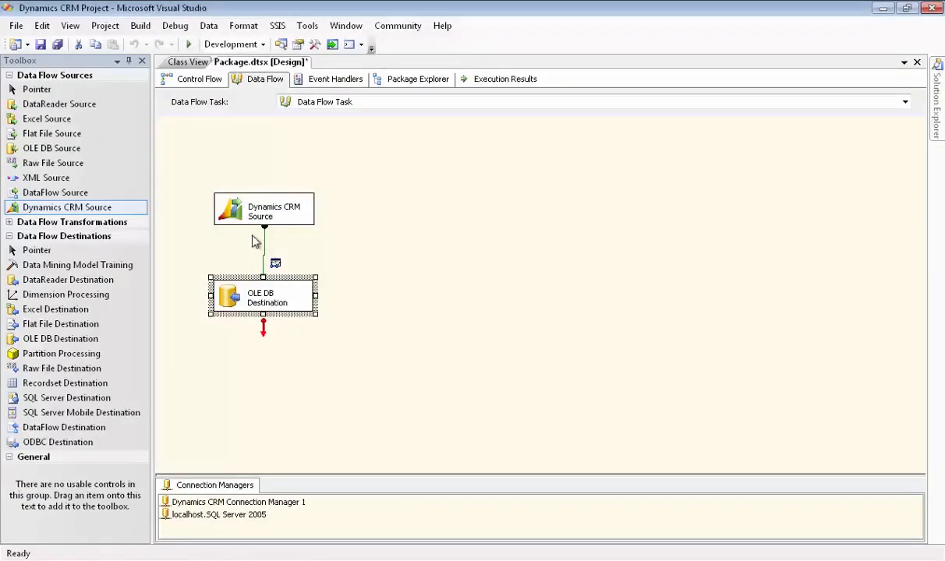
- Run the package, detach the data viewer and look through its columns, and return to design mode
left_click(188, 44)
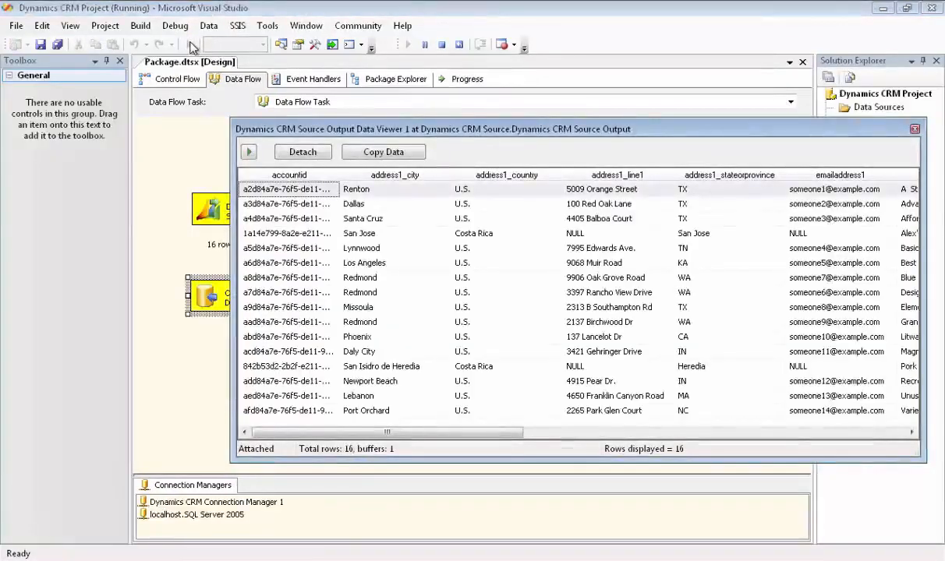
left_click(305, 153)
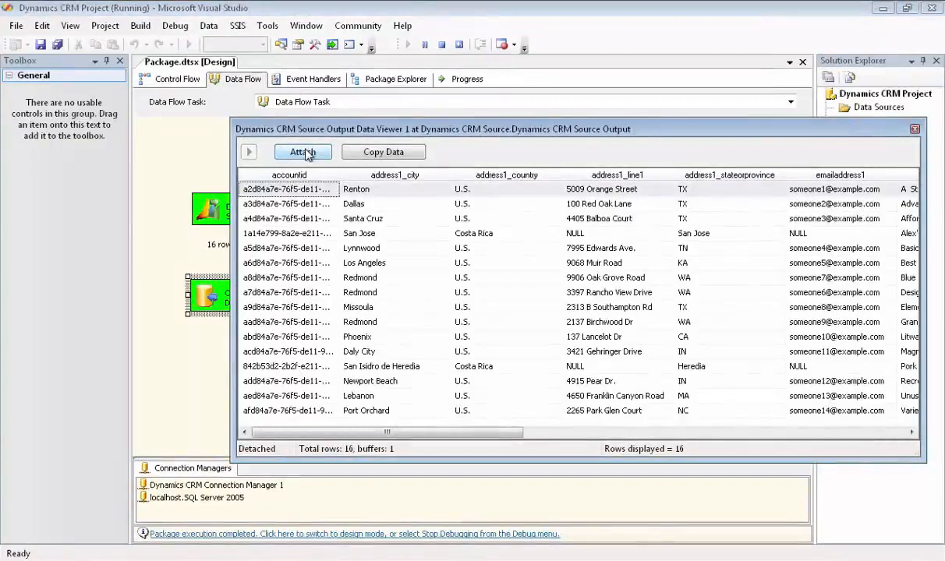
left_click_drag(410, 433, 831, 463)
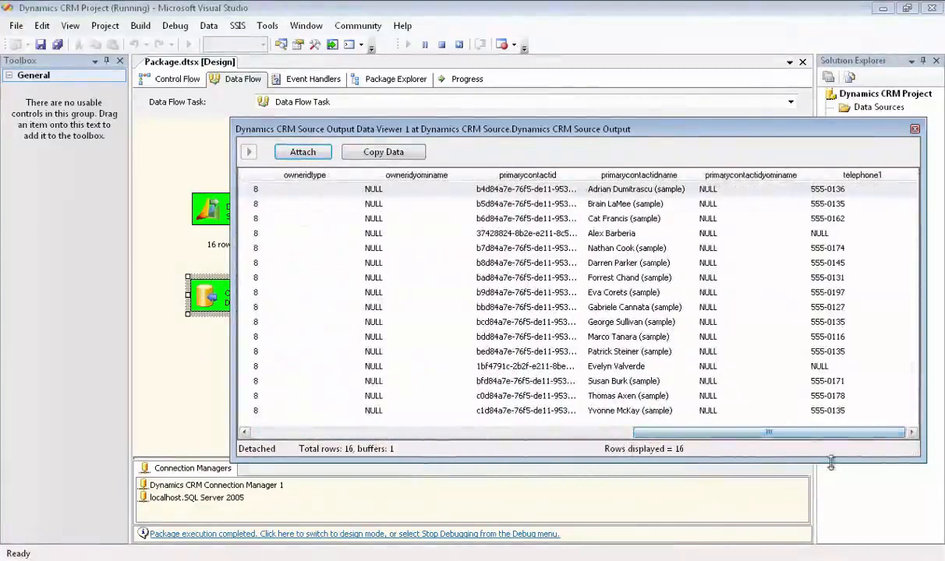
left_click(914, 128)
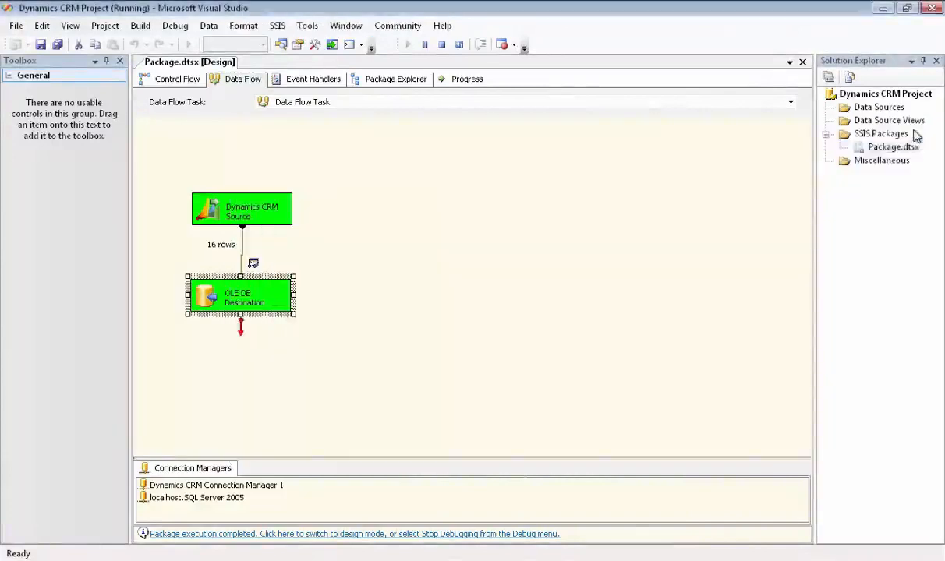
left_click(250, 537)
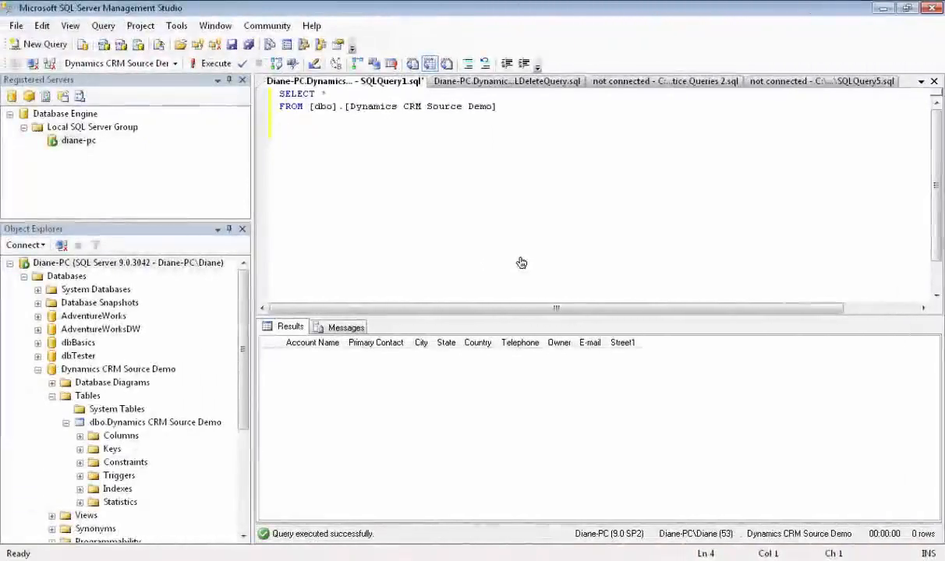
- Execute the SELECT query on the Dynamics CRM Source Demo table in SQL Server Management Studio and look over the loaded account rows
left_click(212, 67)
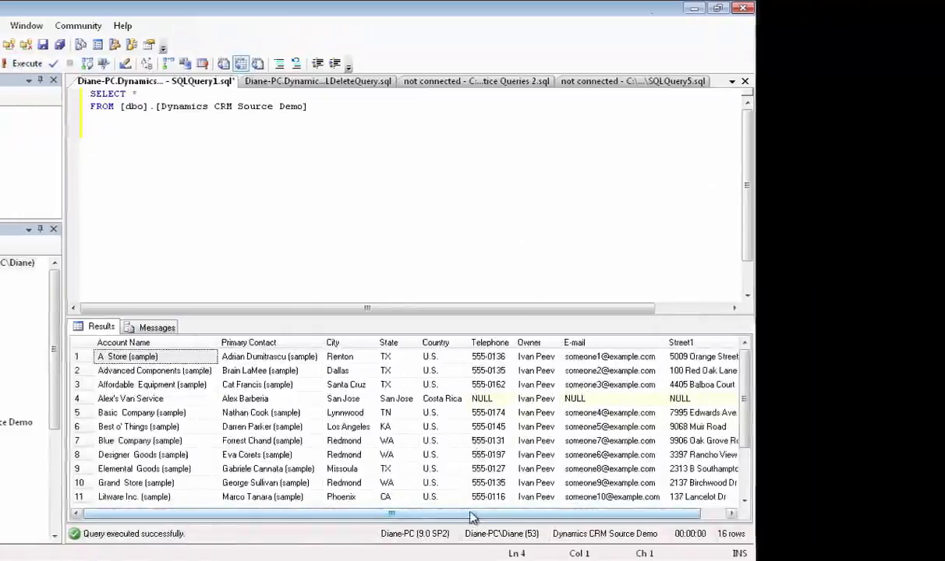
left_click_drag(658, 513, 663, 512)
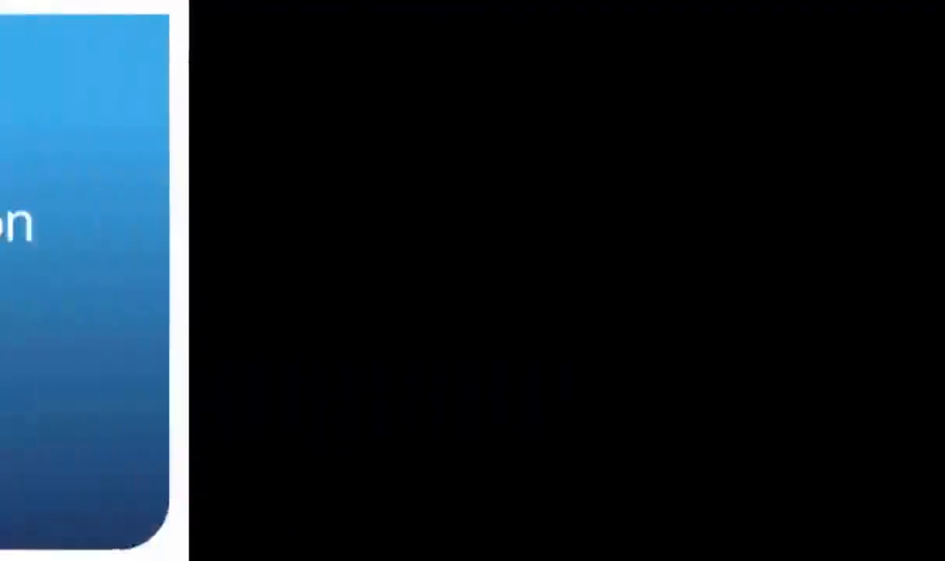